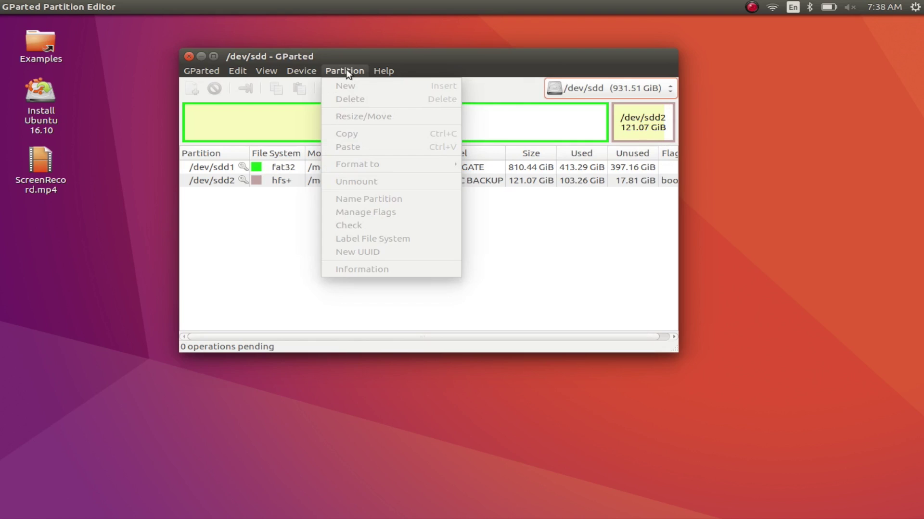
Step: Inspect the /dev/sda1 partition's actions, including Resize/Move, and the Device menu
{"action": "mouse_move", "coordinate": [300, 71]}
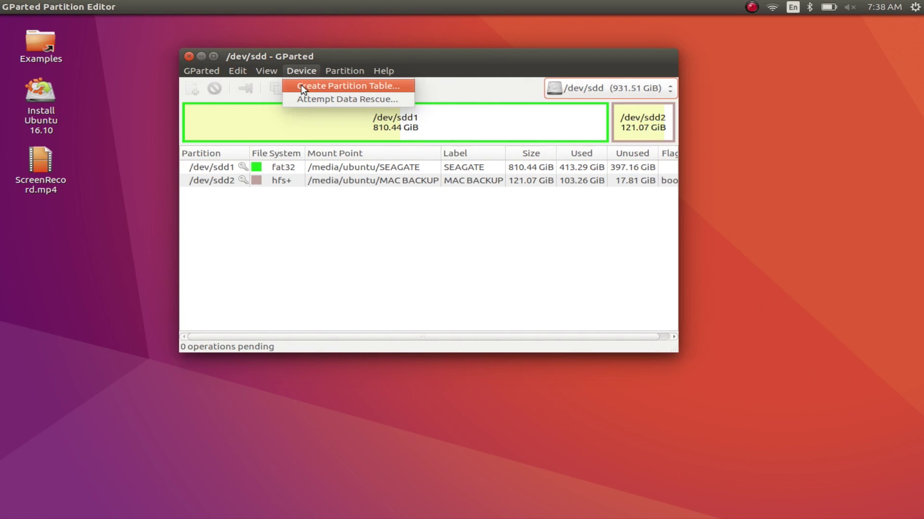
{"action": "right_click", "coordinate": [307, 171]}
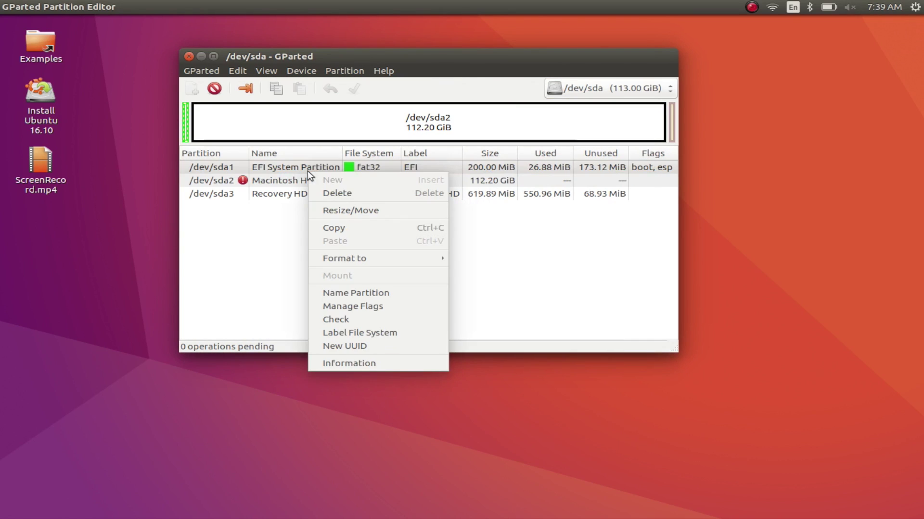
{"action": "left_click", "coordinate": [340, 208]}
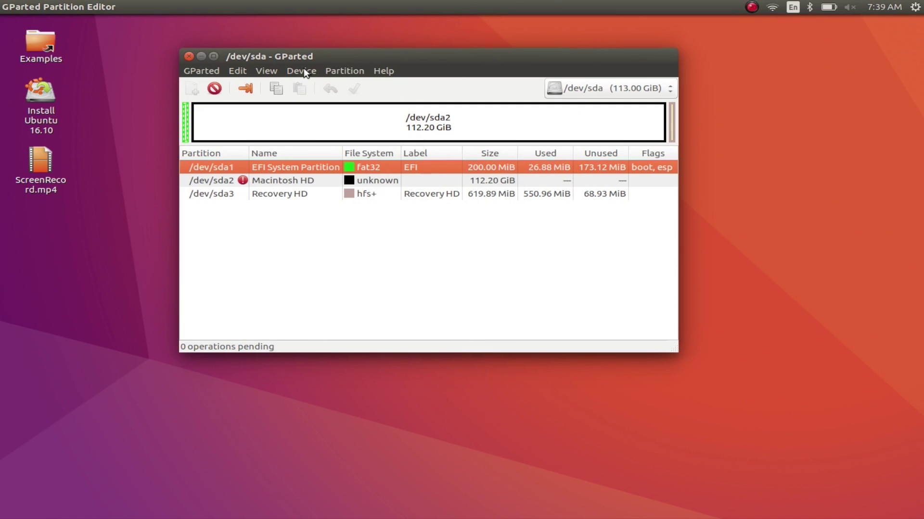
{"action": "left_click", "coordinate": [304, 70]}
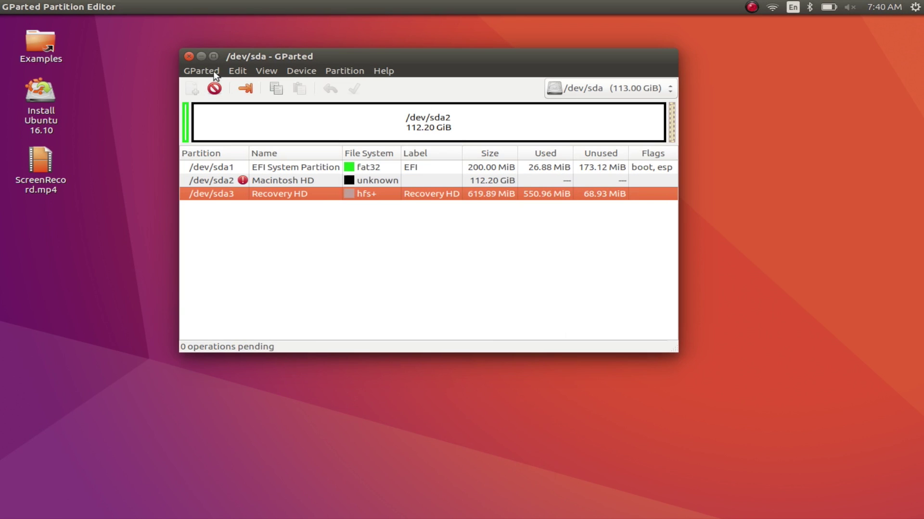
Step: Check the Edit menu, then open the GParted Manual and move it over the partition list
{"action": "left_click", "coordinate": [215, 73]}
{"action": "mouse_move", "coordinate": [231, 73]}
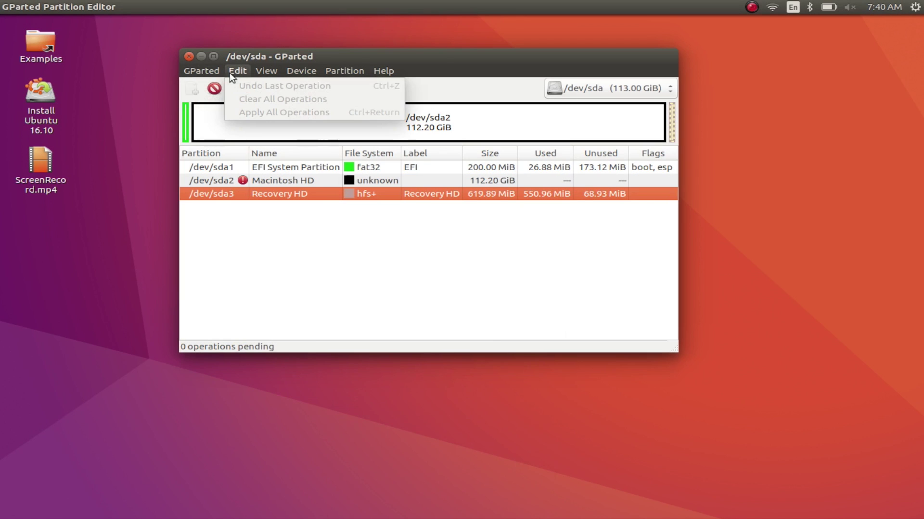
{"action": "mouse_move", "coordinate": [266, 72]}
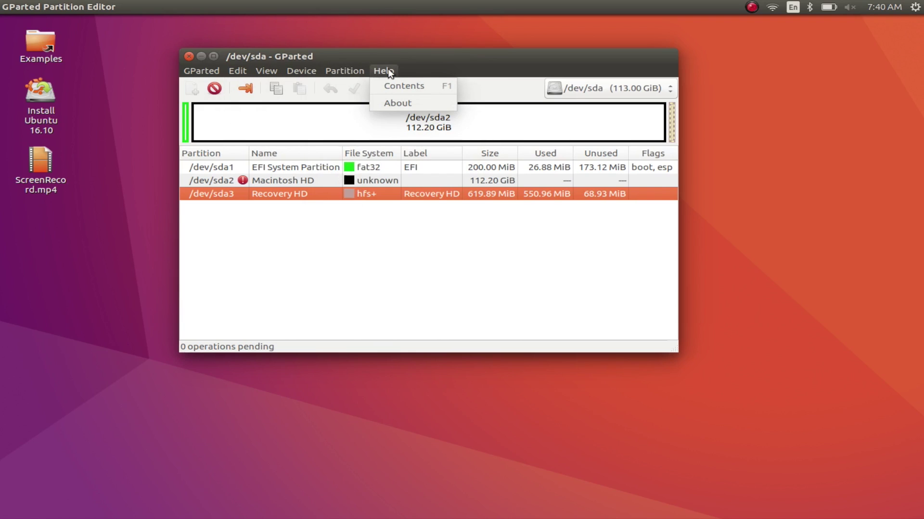
{"action": "left_click", "coordinate": [390, 86]}
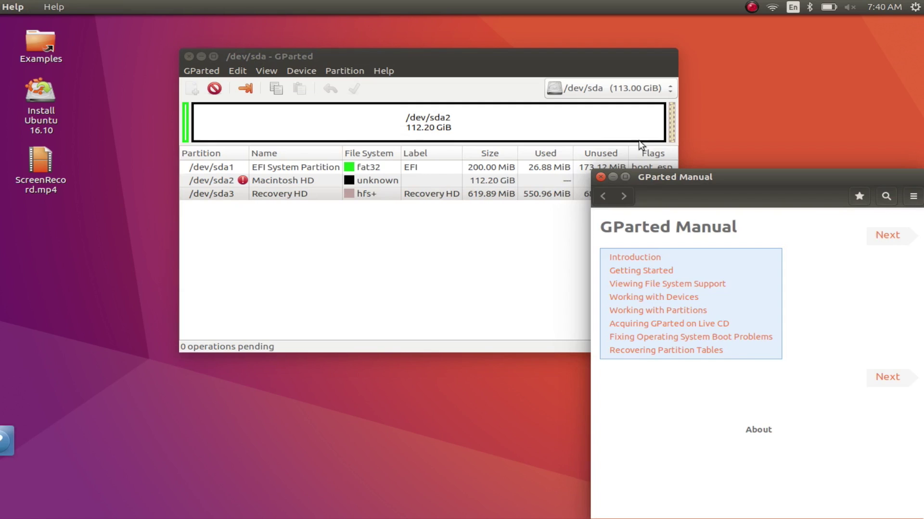
{"action": "left_click_drag", "start_coordinate": [690, 178], "coordinate": [466, 92]}
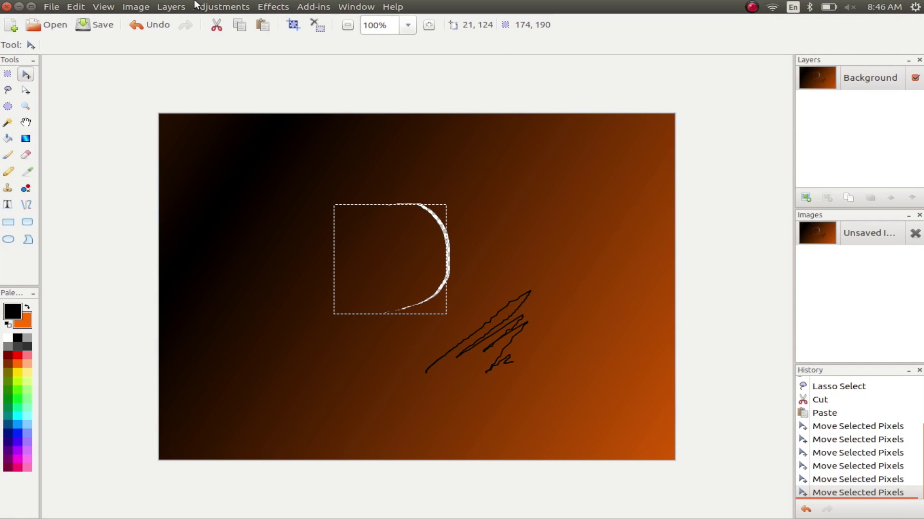
Step: Apply Brightness / Contrast, then undo the noise, blur, selection, brightness and finished paste
{"action": "left_click", "coordinate": [196, 5]}
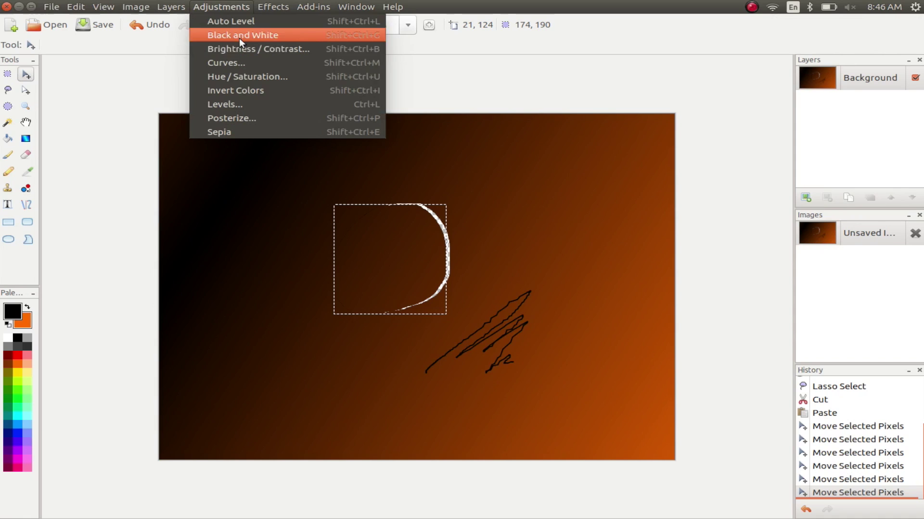
{"action": "left_click", "coordinate": [240, 52]}
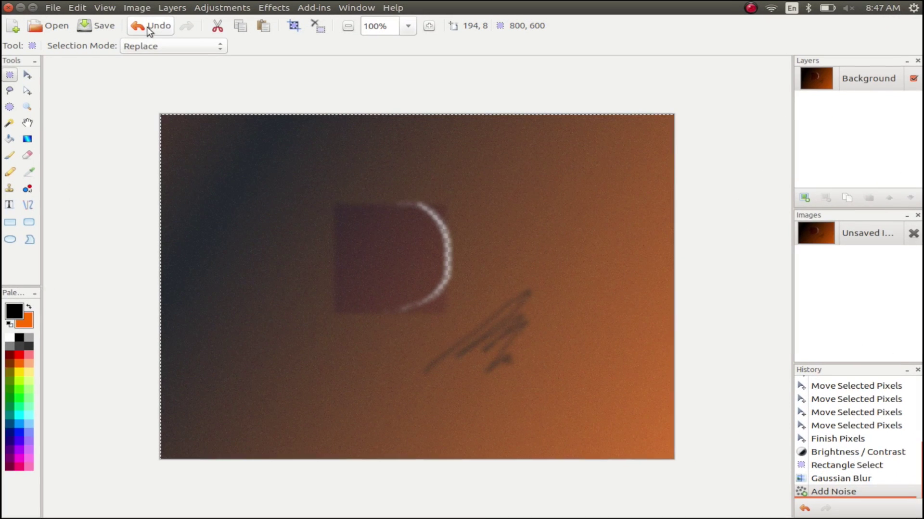
{"action": "left_click", "coordinate": [147, 28]}
{"action": "left_click", "coordinate": [146, 27]}
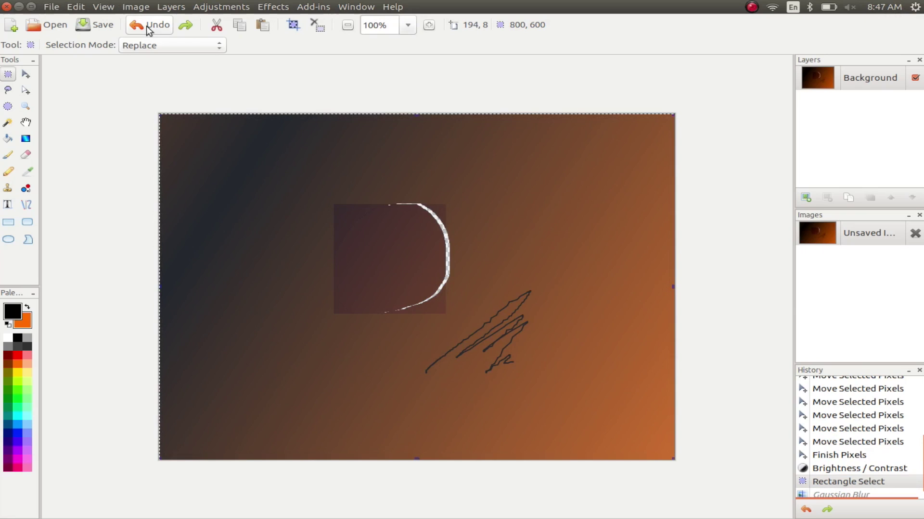
{"action": "left_click", "coordinate": [149, 27]}
{"action": "left_click", "coordinate": [149, 27]}
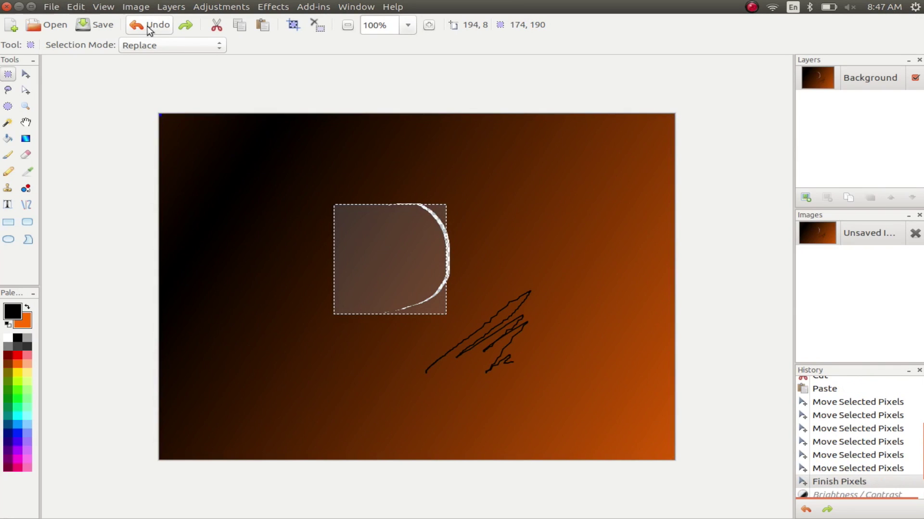
{"action": "left_click", "coordinate": [149, 27]}
Step: Undo every move of the pasted piece and the paste itself, leaving the empty hole
{"action": "left_click", "coordinate": [148, 27]}
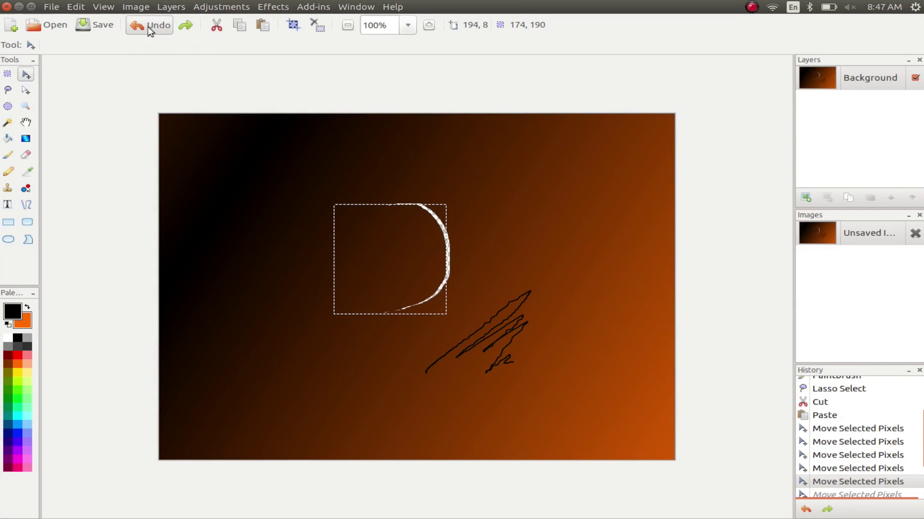
{"action": "left_click", "coordinate": [148, 27]}
{"action": "left_click", "coordinate": [148, 27]}
{"action": "left_click", "coordinate": [148, 27]}
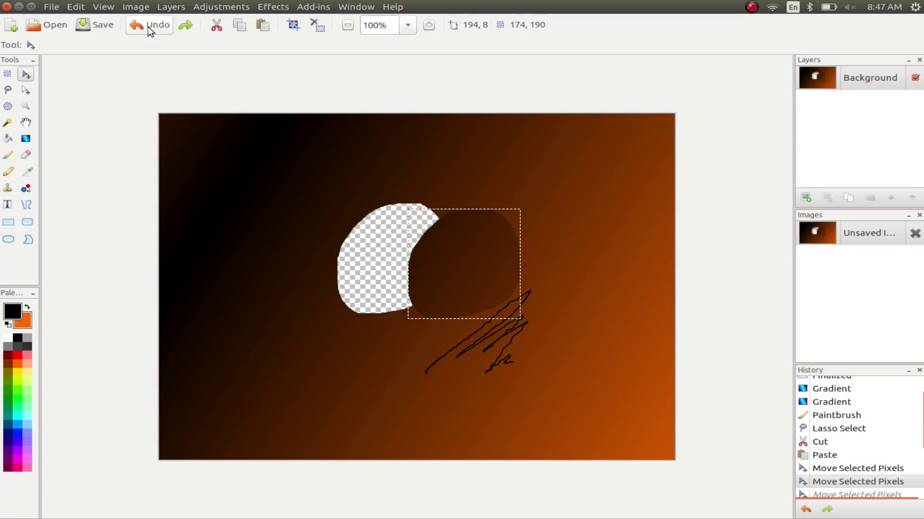
{"action": "left_click", "coordinate": [149, 26]}
{"action": "left_click", "coordinate": [148, 27]}
{"action": "left_click", "coordinate": [148, 27]}
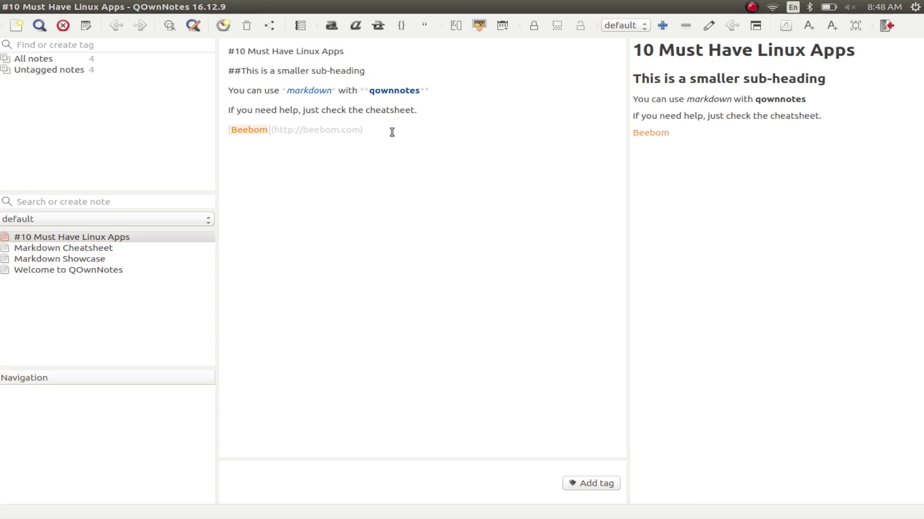
Step: Replace the note with the '#10 Must Have Linux Apps' title and two smaller headings
{"action": "key", "text": "ctrl+a"}
{"action": "key", "text": "BackSpace"}
{"action": "type", "text": "#10 Must Have Linux Apps"}
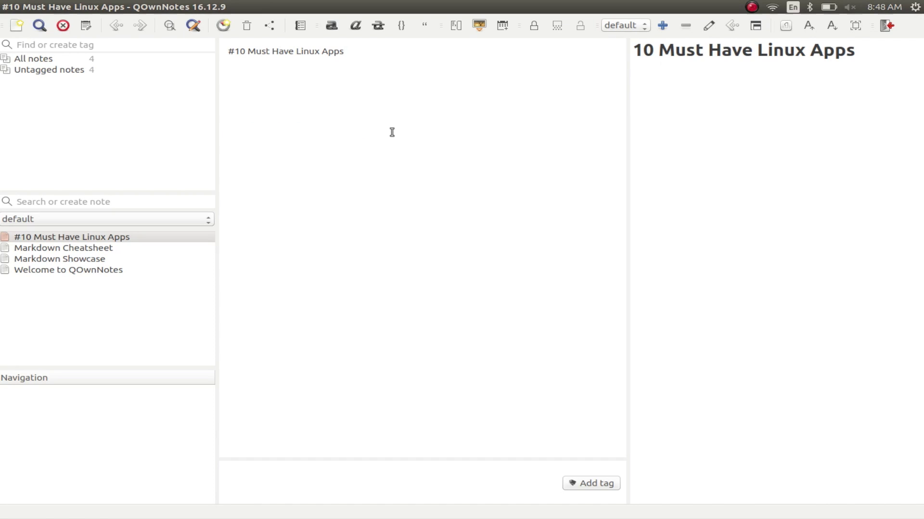
{"action": "key", "text": "Return"}
{"action": "key", "text": "Return"}
{"action": "type", "text": "##This is a smaller sub heading..."}
{"action": "key", "text": "Return"}
{"action": "key", "text": "Return"}
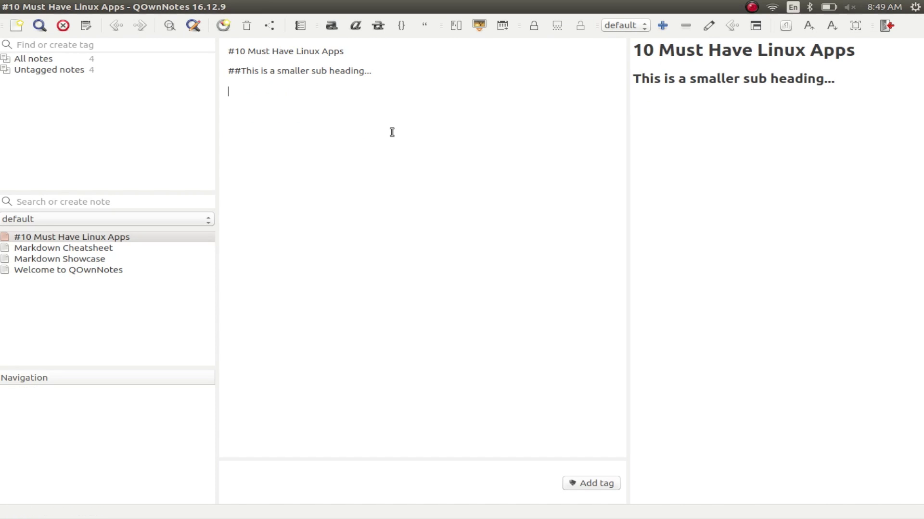
{"action": "type", "text": "### An Even Smaller One..."}
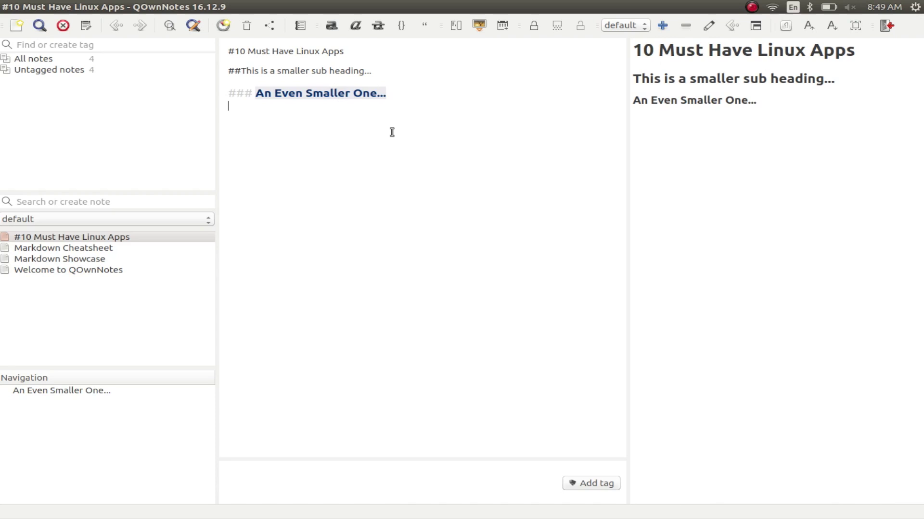
Step: Add an '*italicized*' line and a '*bold! Text!' line below the headings
{"action": "type", "text": "*italiciz"}
{"action": "type", "text": "ed**"}
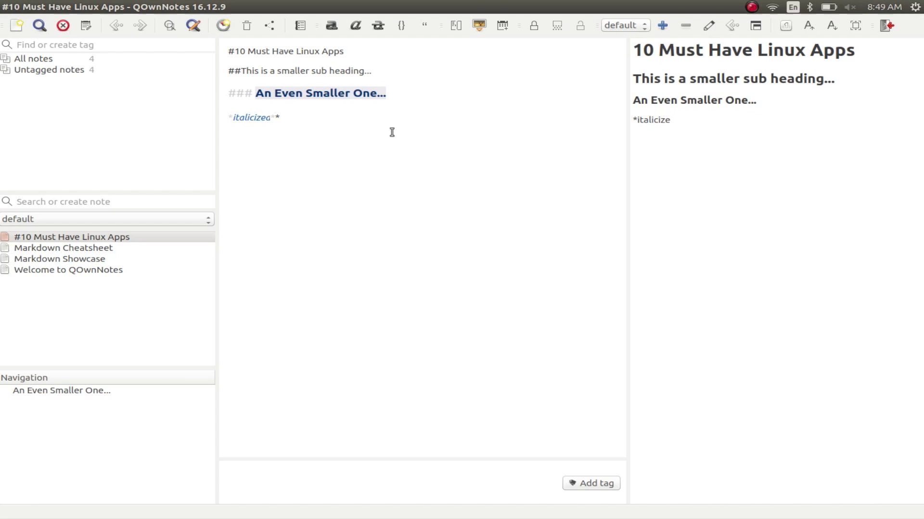
{"action": "key", "text": "Return"}
{"action": "key", "text": "Return"}
{"action": "type", "text": "*bold! Text!"}
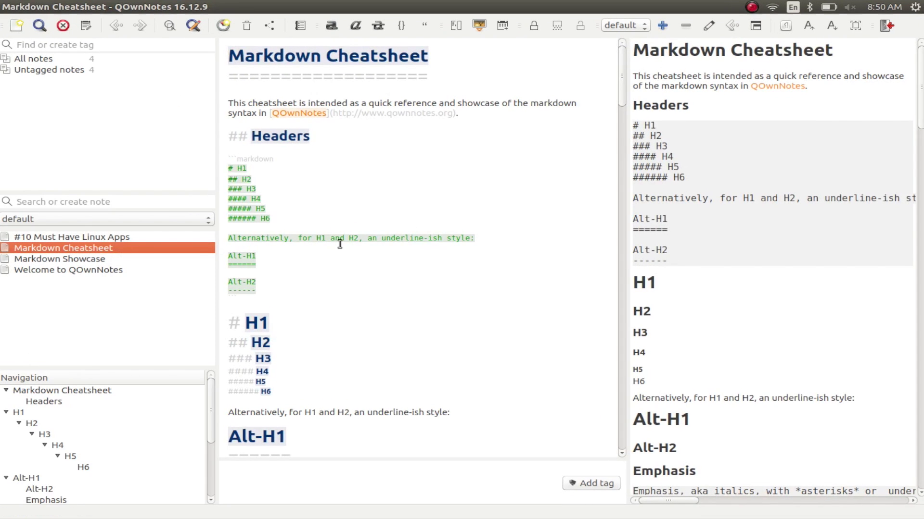
Step: Skim the Markdown Cheatsheet, then export the note as PDF (markdown), accepting the page settings
{"action": "scroll", "coordinate": [339, 244], "scroll_direction": "down", "scroll_amount": 3}
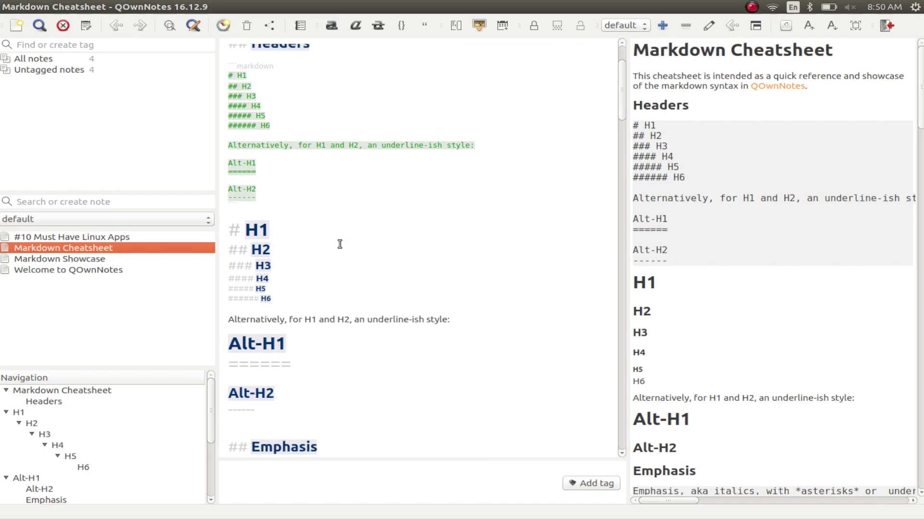
{"action": "scroll", "coordinate": [340, 245], "scroll_direction": "down", "scroll_amount": 5}
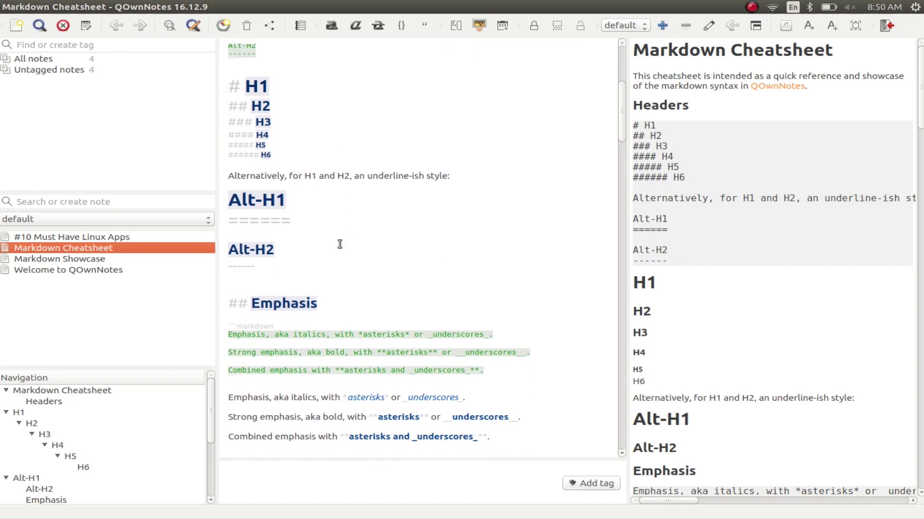
{"action": "scroll", "coordinate": [339, 244], "scroll_direction": "down", "scroll_amount": 8}
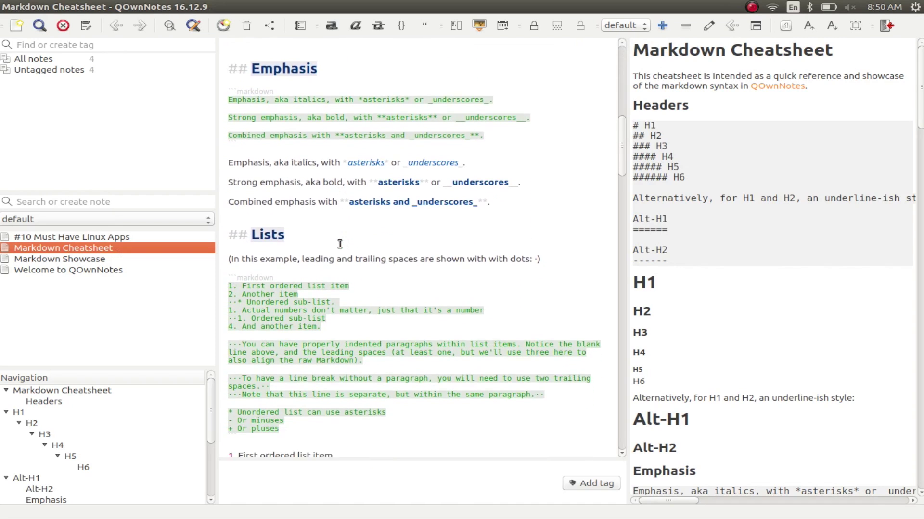
{"action": "scroll", "coordinate": [339, 244], "scroll_direction": "down", "scroll_amount": 1}
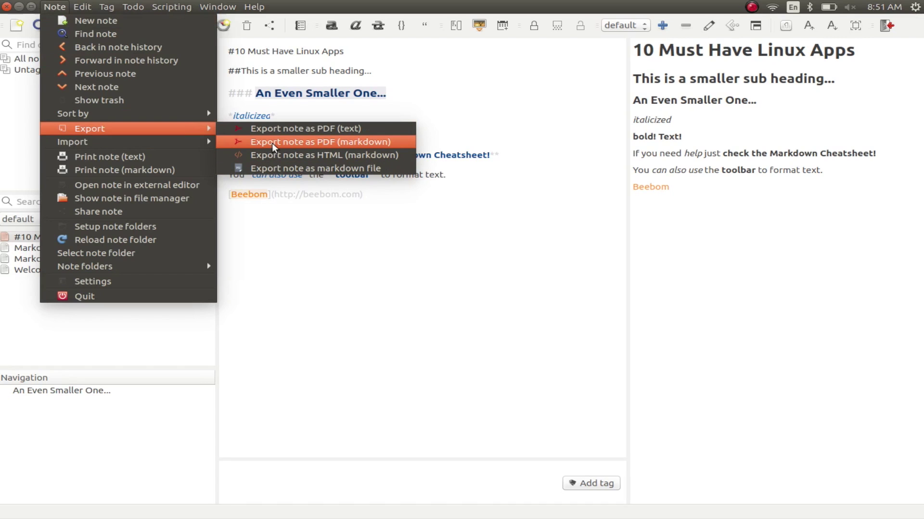
{"action": "left_click", "coordinate": [272, 143]}
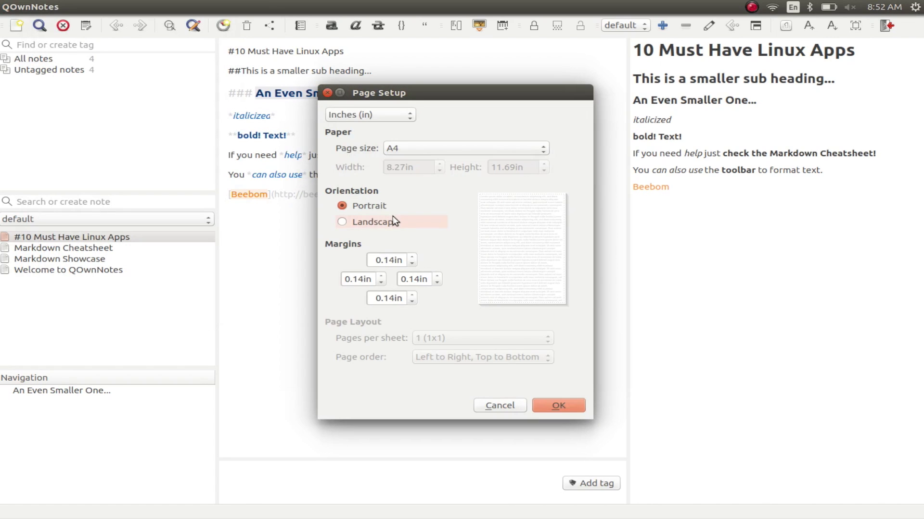
{"action": "left_click", "coordinate": [558, 406]}
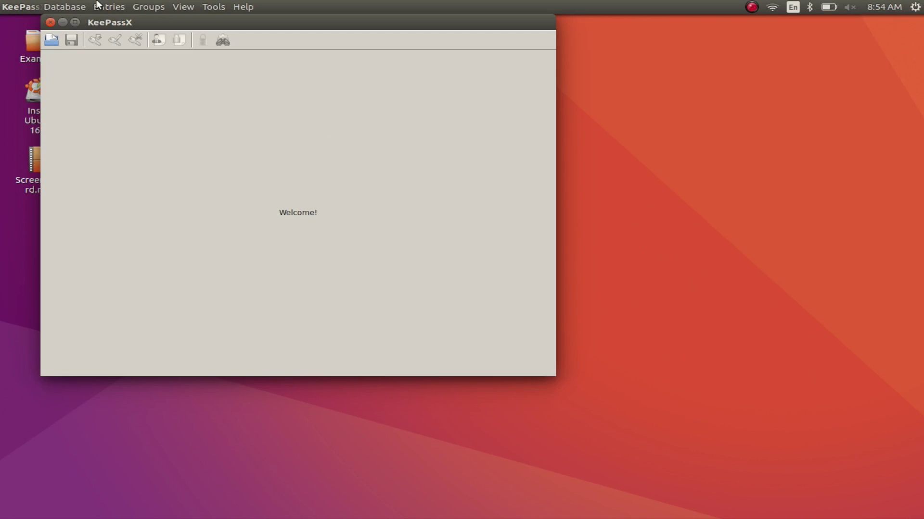
Step: Open KeePassX Settings and move from the Security page to the General page
{"action": "left_click", "coordinate": [78, 6]}
{"action": "left_click", "coordinate": [78, 6]}
{"action": "left_click", "coordinate": [82, 4]}
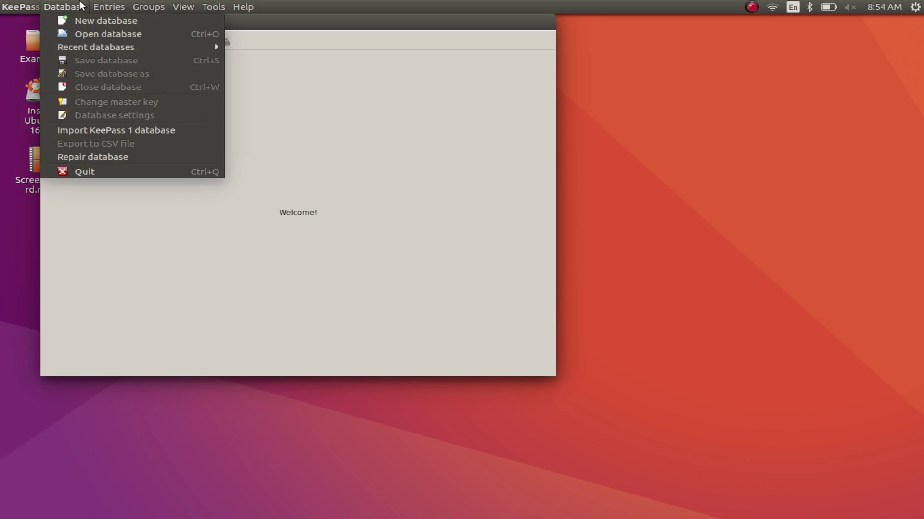
{"action": "mouse_move", "coordinate": [104, 4]}
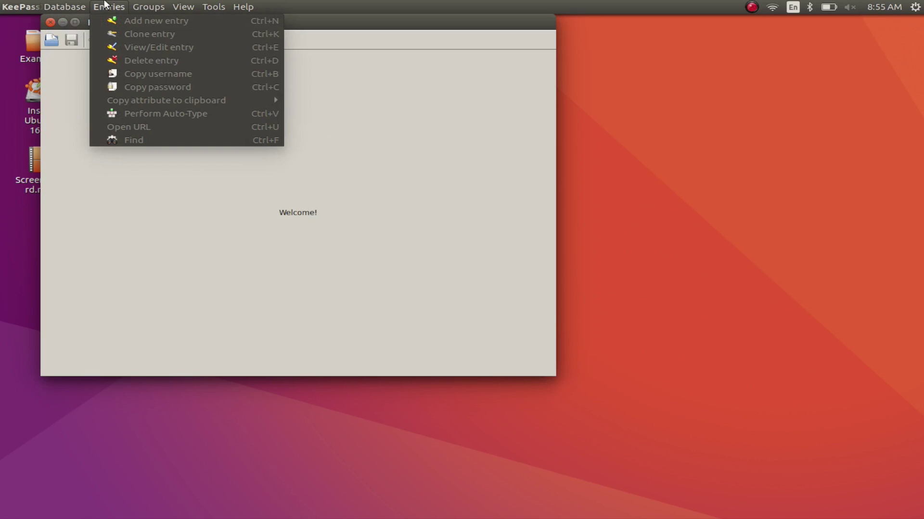
{"action": "mouse_move", "coordinate": [216, 5]}
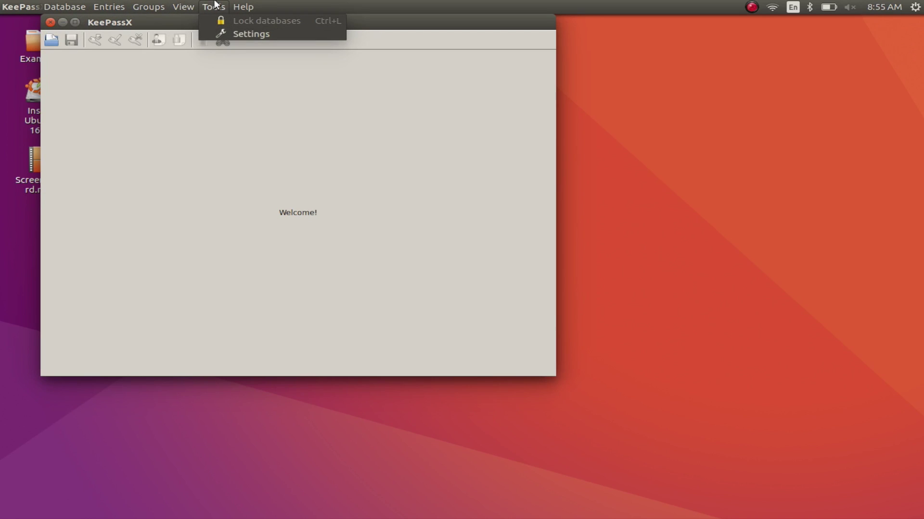
{"action": "left_click", "coordinate": [234, 33]}
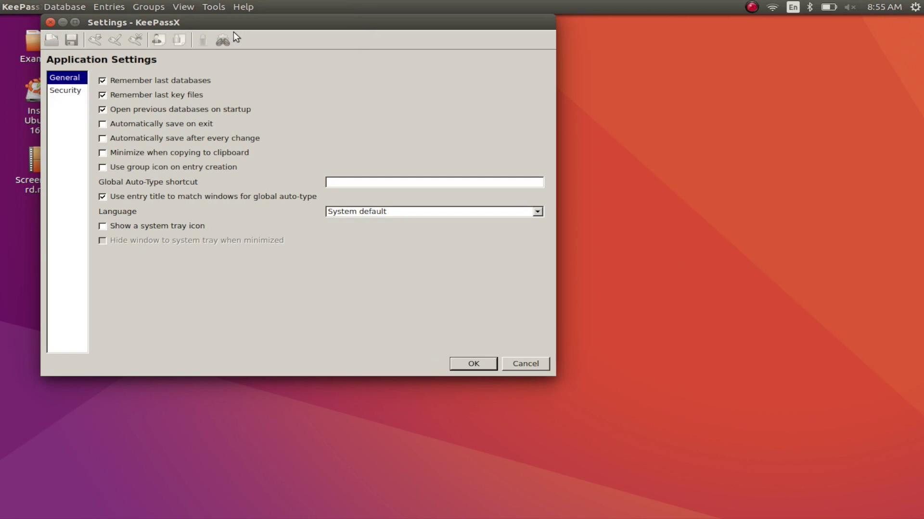
{"action": "left_click", "coordinate": [56, 91]}
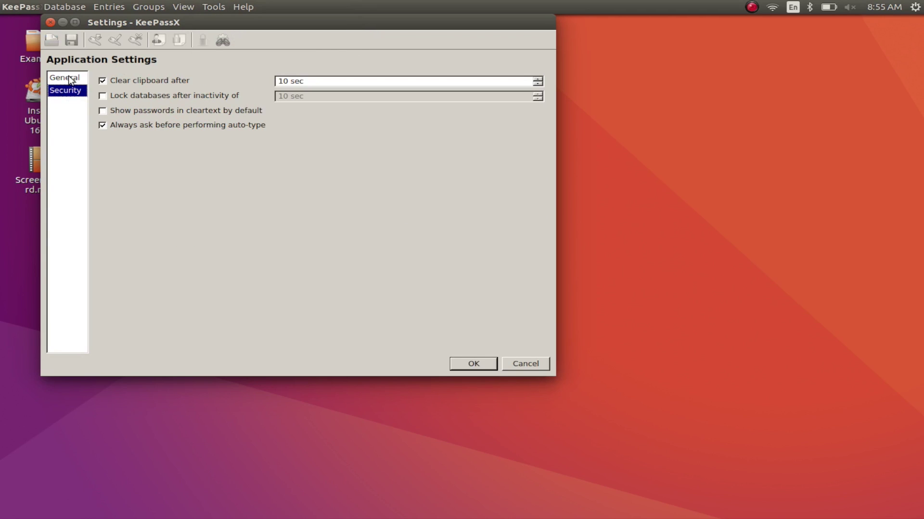
{"action": "left_click", "coordinate": [70, 79]}
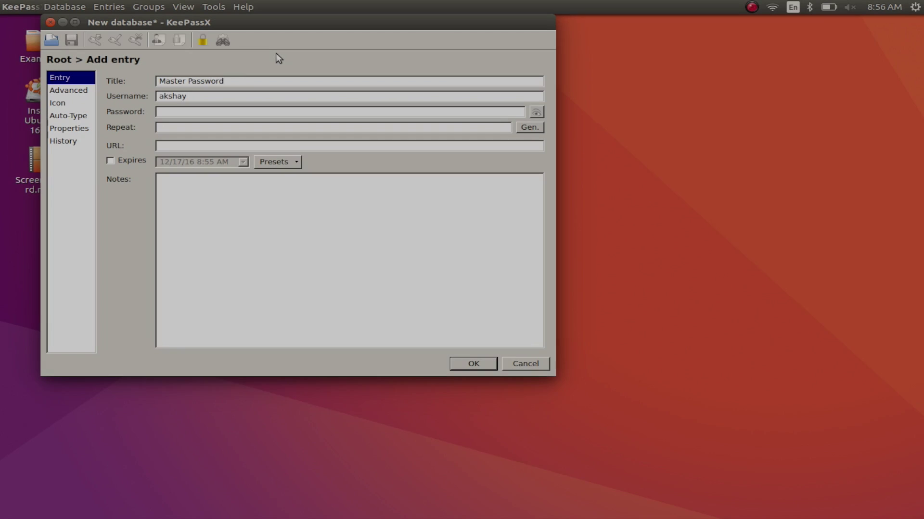
Step: Fix the username and type the entry's password into both Password and Repeat fields
{"action": "type", "text": "!"}
{"action": "key", "text": "BackSpace"}
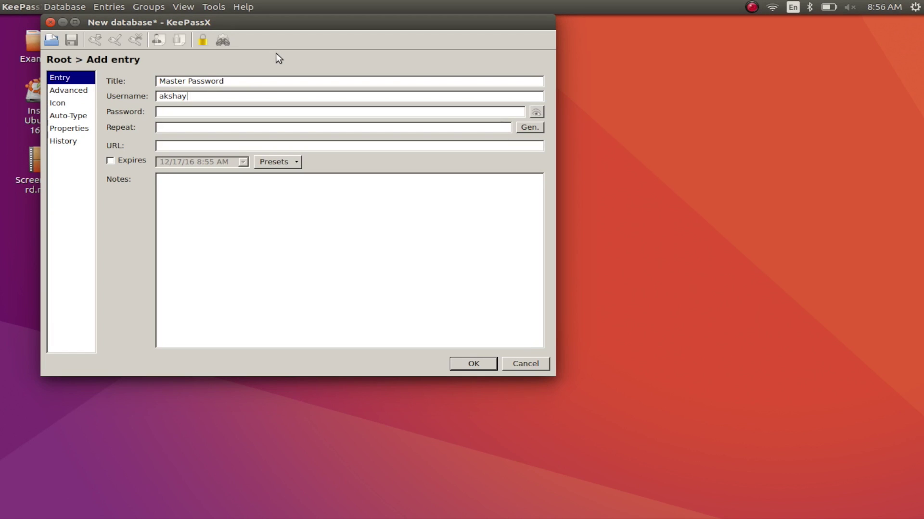
{"action": "key", "text": "Tab"}
{"action": "type", "text": "******"}
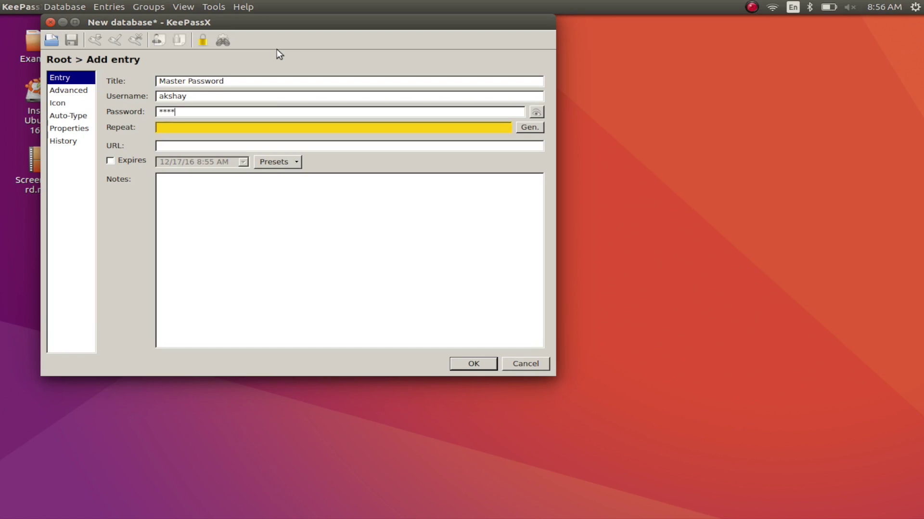
{"action": "type", "text": "******"}
{"action": "key", "text": "BackSpace"}
{"action": "type", "text": "*"}
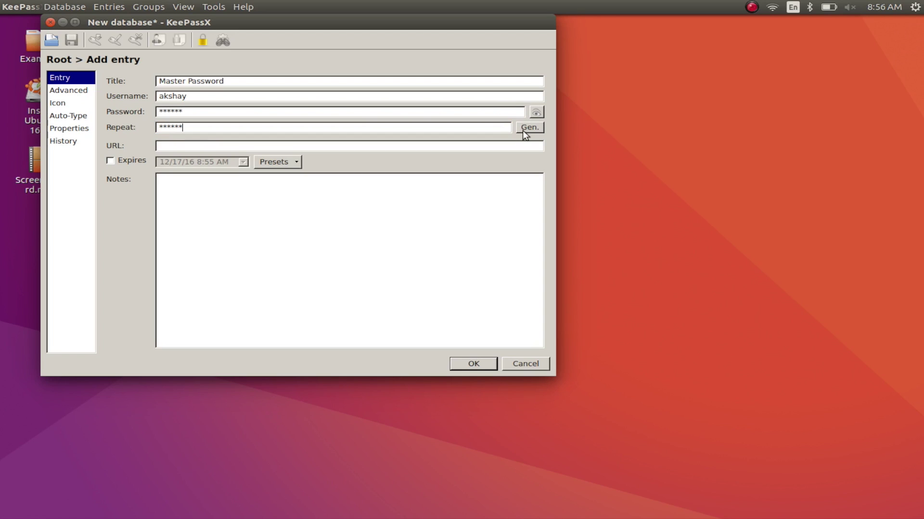
Step: Open the password generator and raise the password Length to 35
{"action": "left_click", "coordinate": [523, 131]}
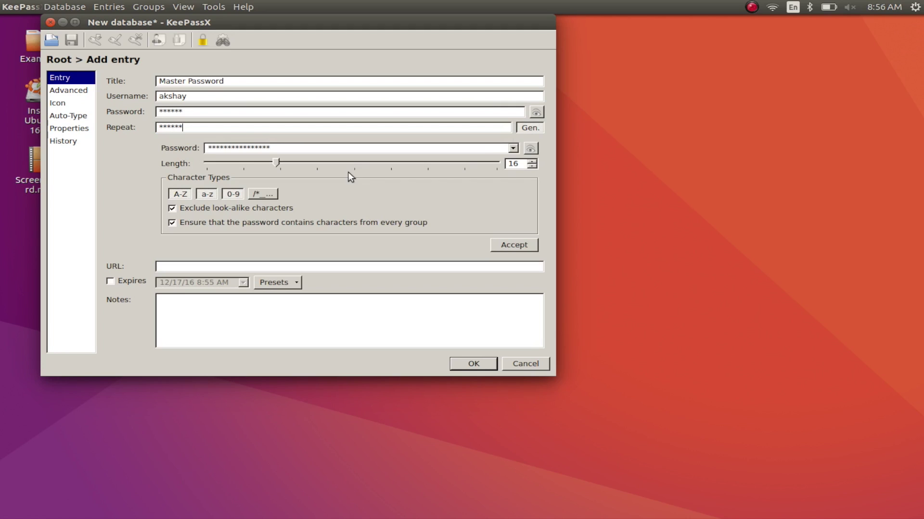
{"action": "left_click", "coordinate": [276, 161]}
{"action": "scroll", "coordinate": [319, 164], "scroll_direction": "up", "scroll_amount": 3}
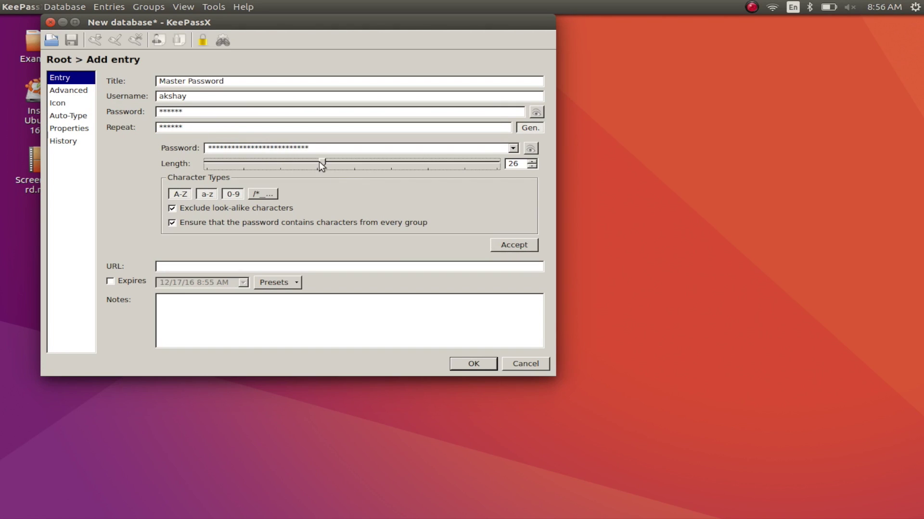
{"action": "scroll", "coordinate": [318, 163], "scroll_direction": "up", "scroll_amount": 3}
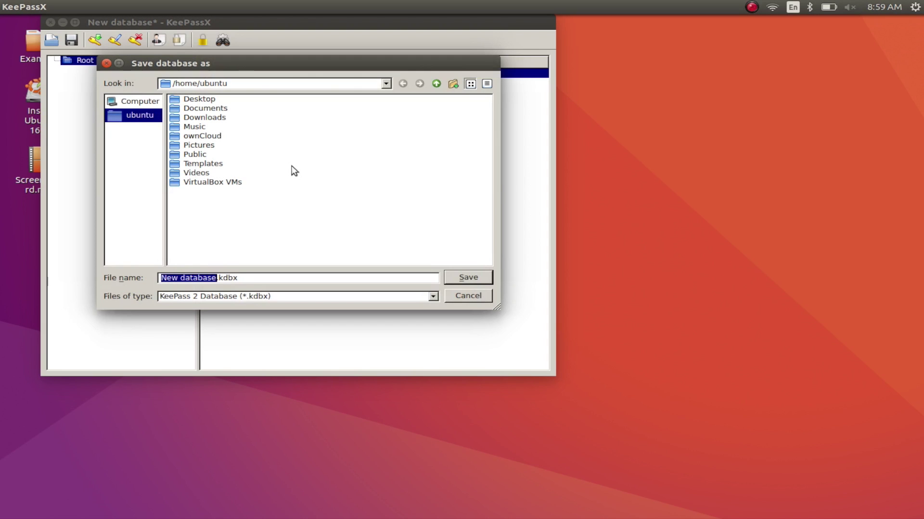
Step: Save the database as MasterDB, then browse to the Desktop folder for a new entry's attachment
{"action": "type", "text": "Master.kdbx"}
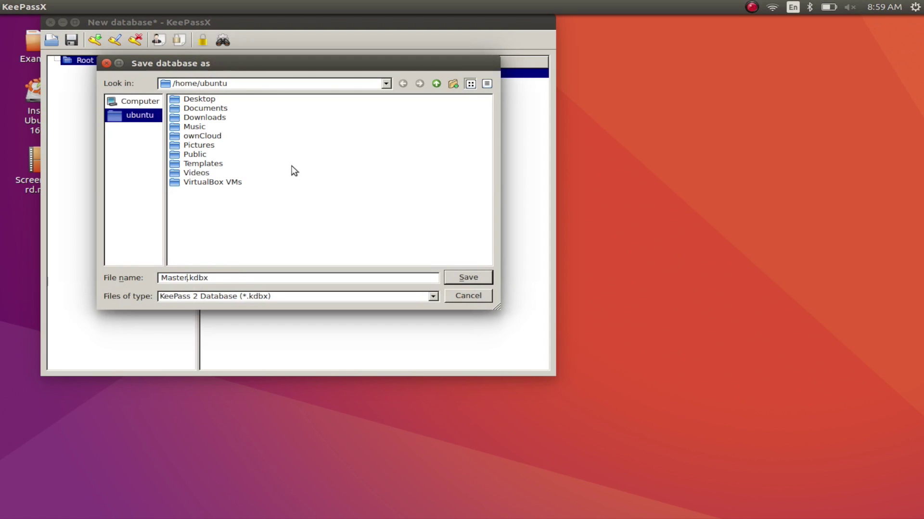
{"action": "type", "text": "DB"}
{"action": "key", "text": "Return"}
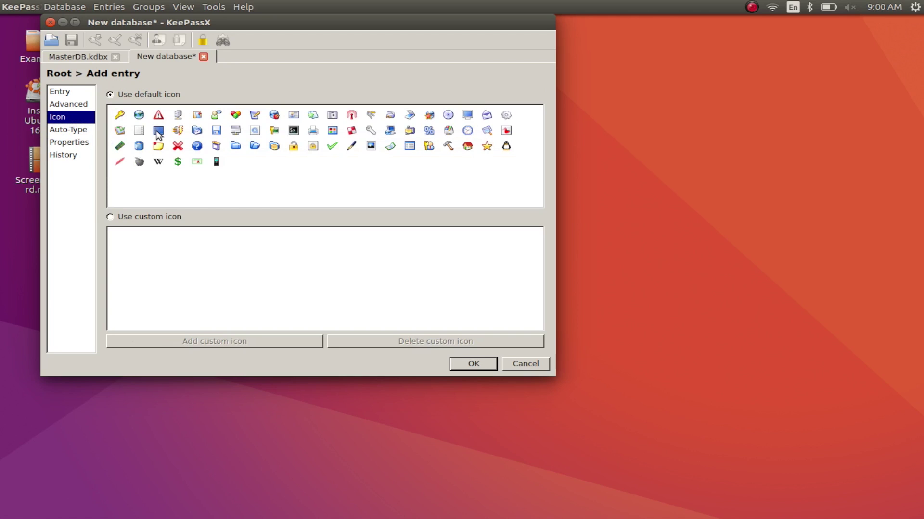
{"action": "left_click", "coordinate": [68, 108]}
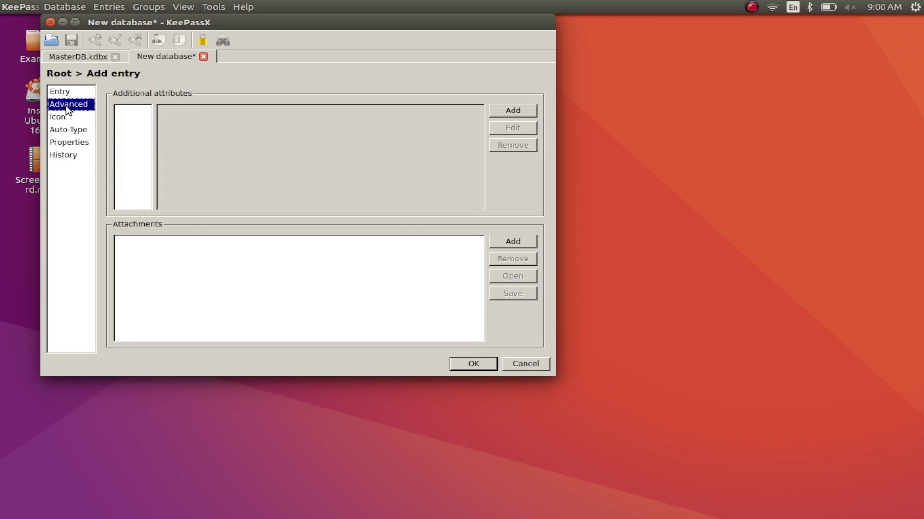
{"action": "left_click", "coordinate": [524, 244]}
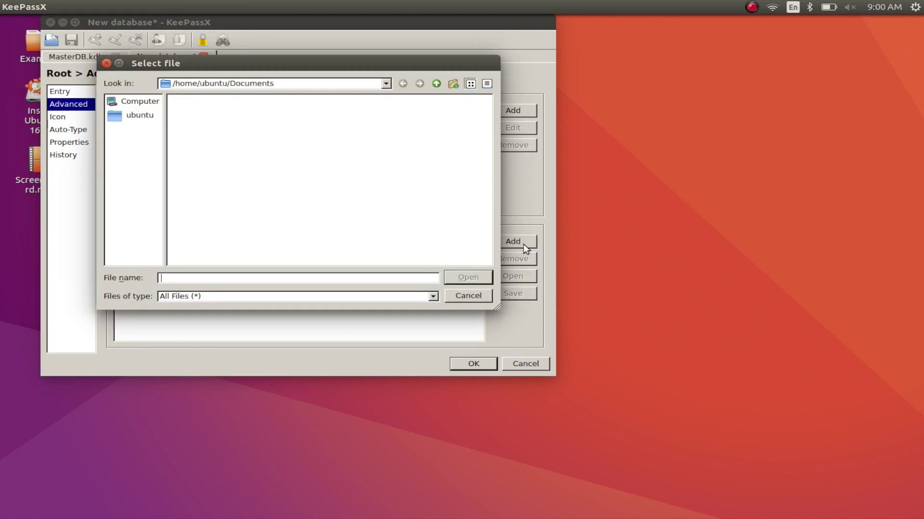
{"action": "left_click", "coordinate": [139, 115]}
{"action": "double_click", "coordinate": [192, 98]}
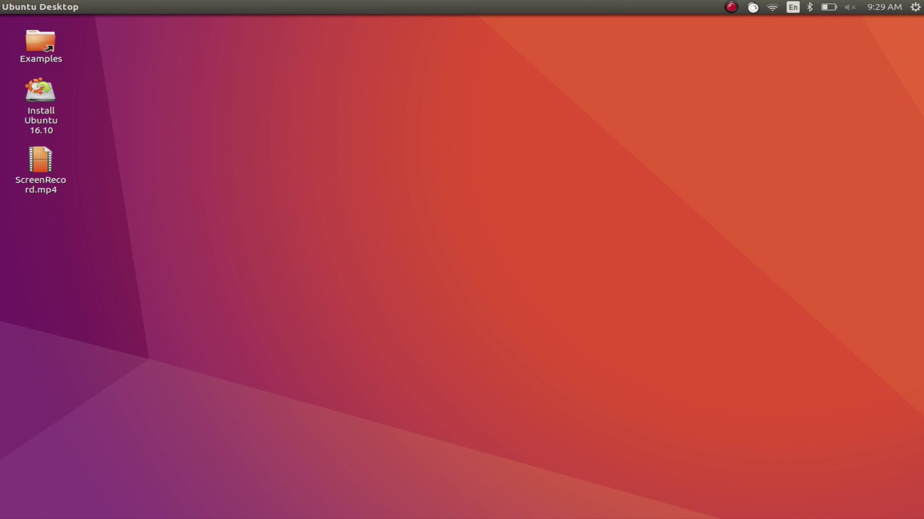
Step: Show Redshift's status Info from its tray icon, then switch workspace to the terminal
{"action": "left_click", "coordinate": [753, 7]}
{"action": "mouse_move", "coordinate": [775, 35]}
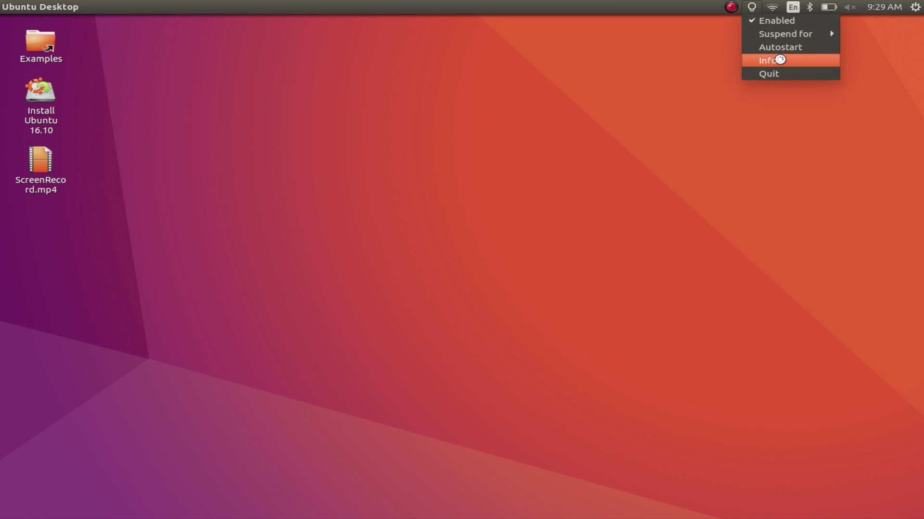
{"action": "left_click", "coordinate": [779, 60]}
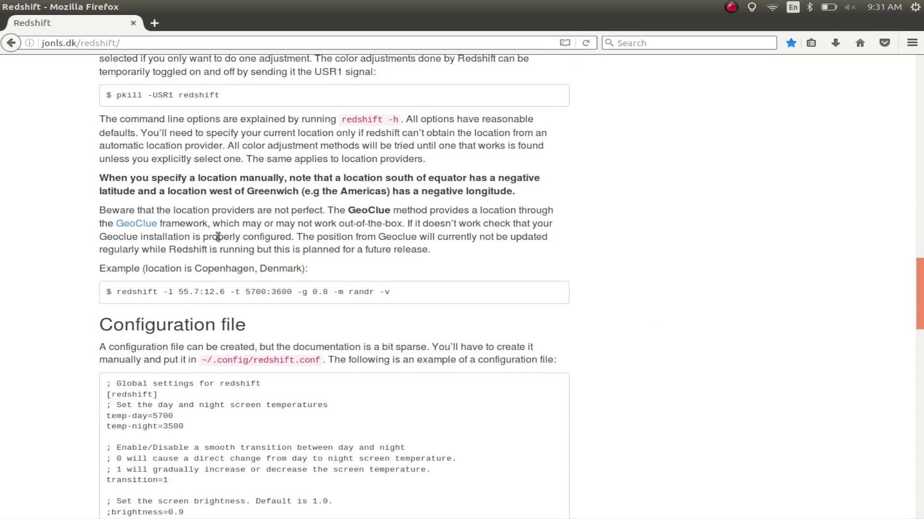
{"action": "key", "text": "ctrl+alt+Right"}
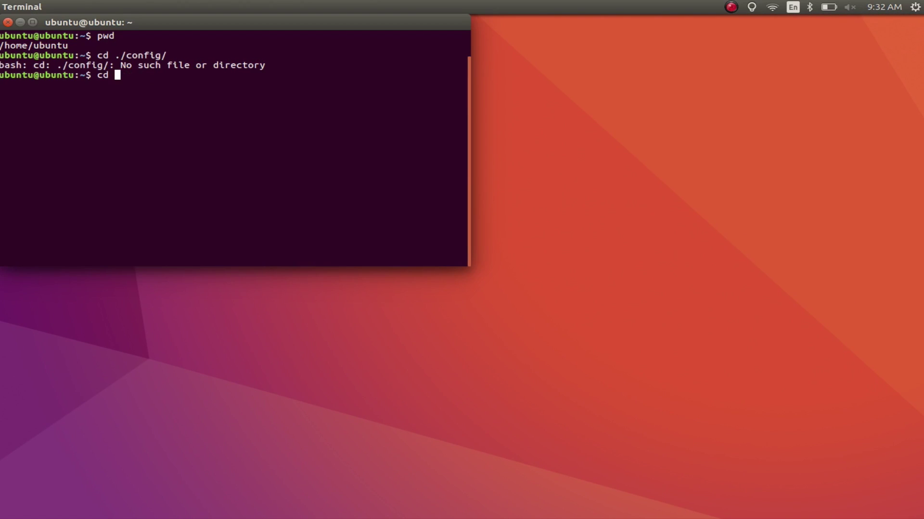
Step: Change into the .config folder and list its files
{"action": "type", "text": ".config"}
{"action": "key", "text": "Return"}
{"action": "type", "text": "ls"}
{"action": "key", "text": "Return"}
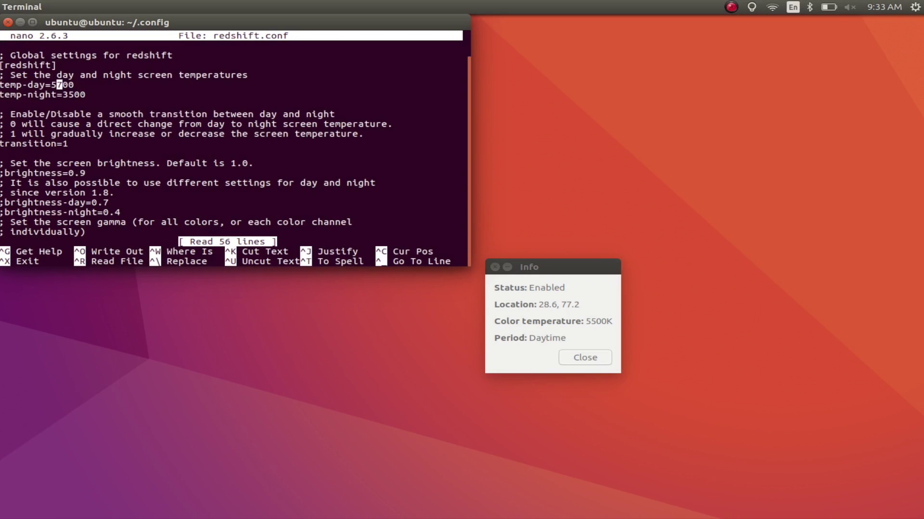
Step: Set temp-day to 6700 and temp-night to 6500 in redshift.conf and write it out
{"action": "key", "text": "Down"}
{"action": "key", "text": "Right"}
{"action": "key", "text": "Delete"}
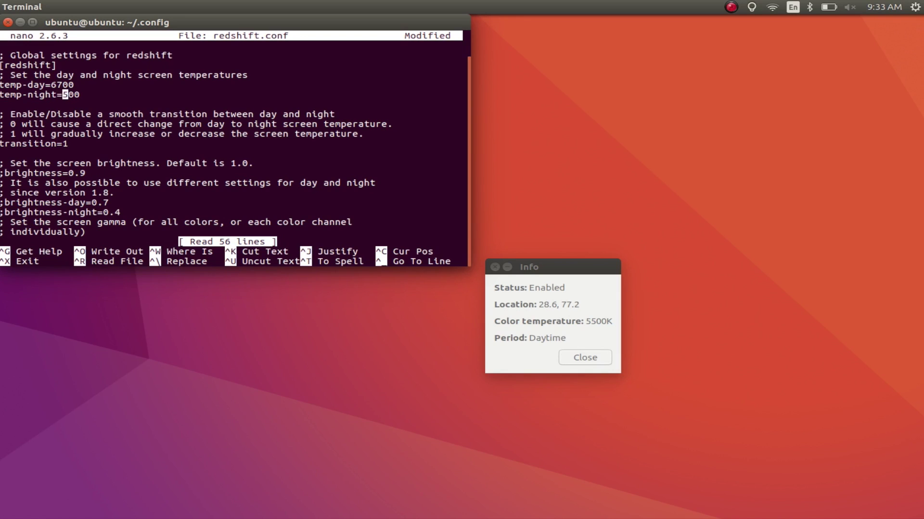
{"action": "type", "text": "6"}
{"action": "key", "text": "ctrl+o"}
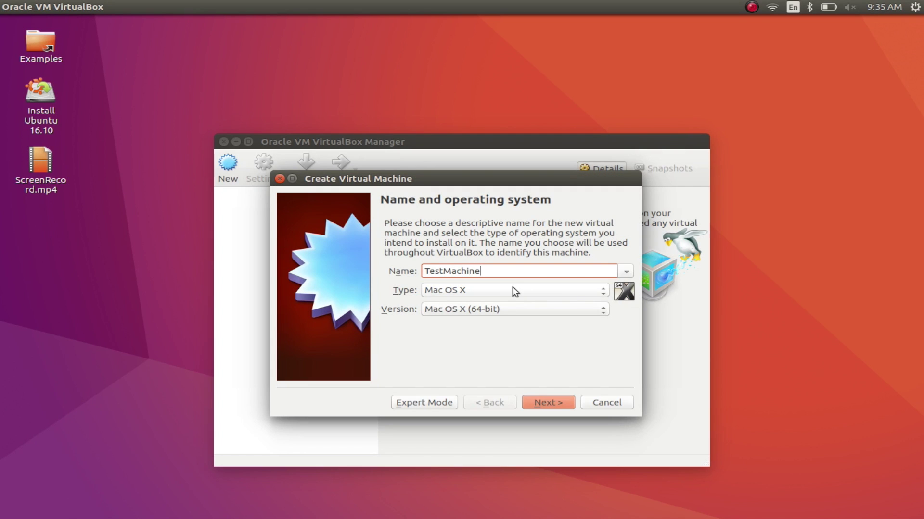
Step: Pick TestMachine's operating system type and version and set its memory to 340 MB
{"action": "left_click", "coordinate": [512, 287]}
{"action": "left_click", "coordinate": [524, 222]}
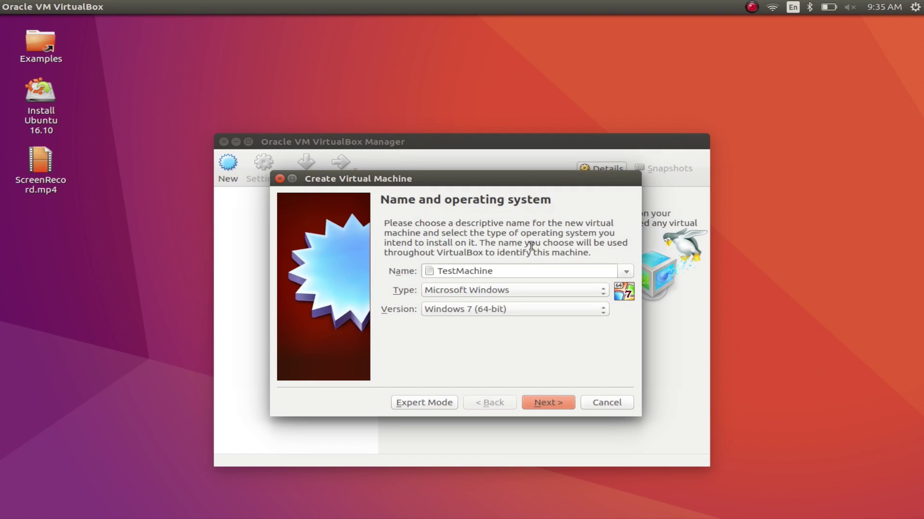
{"action": "left_click", "coordinate": [507, 289]}
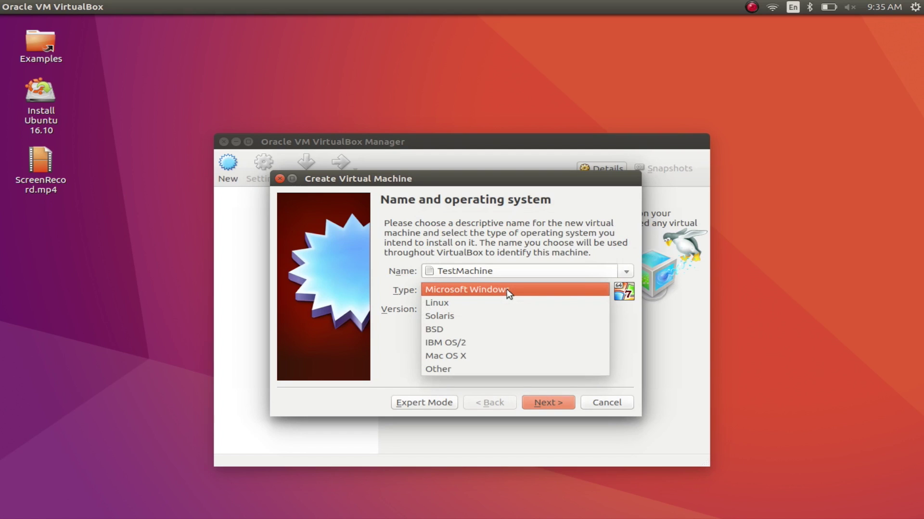
{"action": "left_click", "coordinate": [506, 290]}
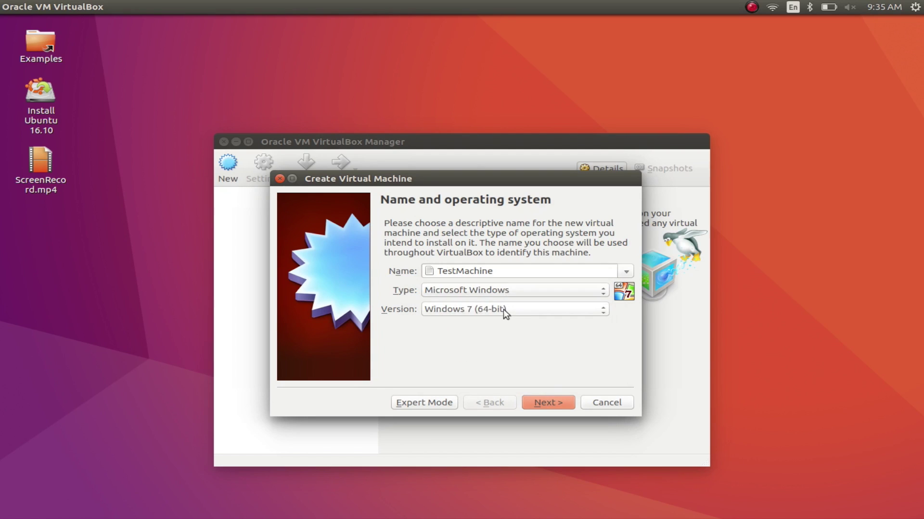
{"action": "left_click", "coordinate": [503, 309]}
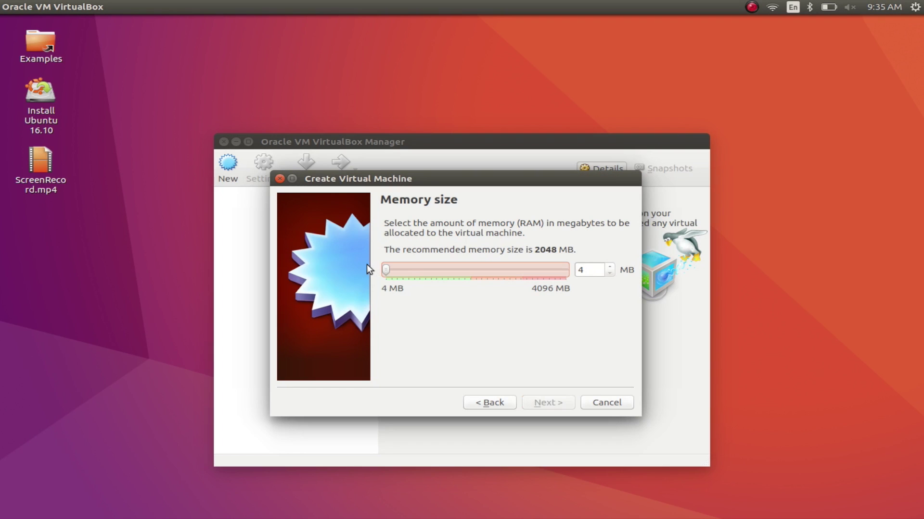
{"action": "left_click_drag", "start_coordinate": [366, 264], "coordinate": [404, 262]}
{"action": "scroll", "coordinate": [404, 264], "scroll_direction": "down", "scroll_amount": 2}
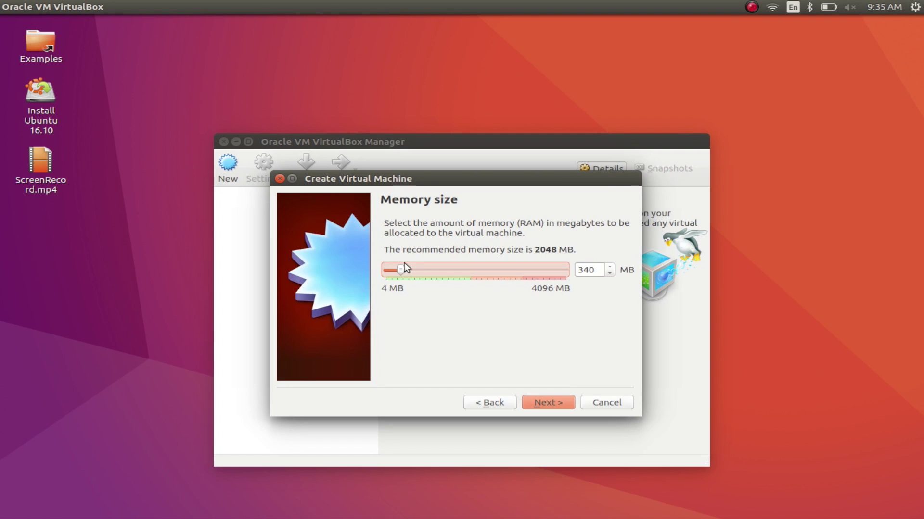
Step: Choose not to add a virtual hard disk and create the machine, confirming the warning
{"action": "left_click", "coordinate": [563, 401]}
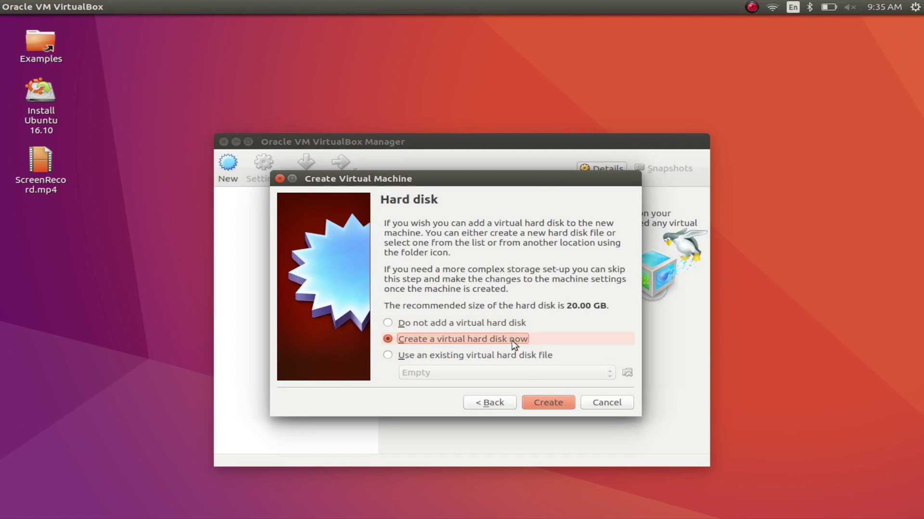
{"action": "left_click", "coordinate": [514, 325]}
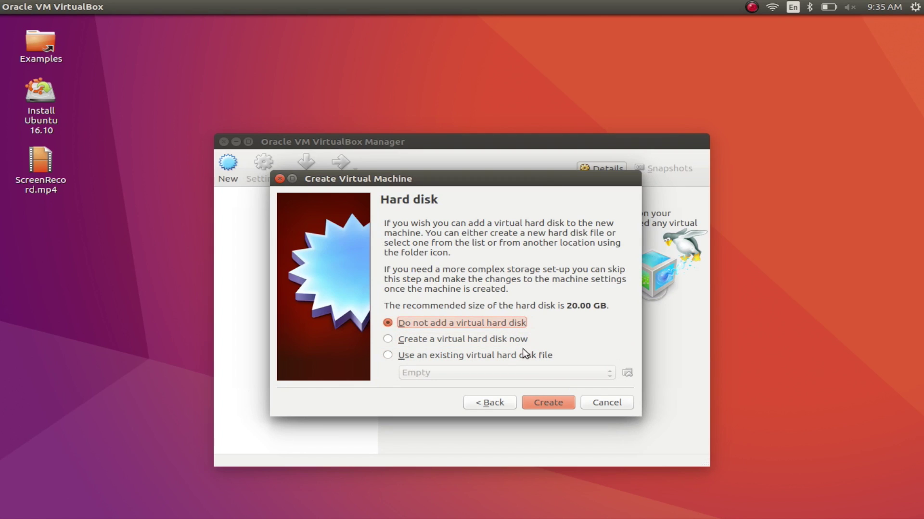
{"action": "left_click", "coordinate": [547, 403]}
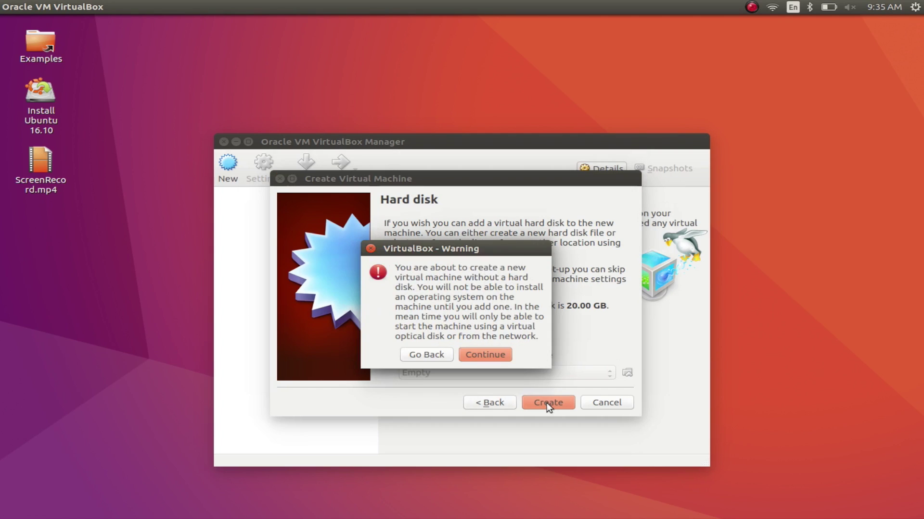
{"action": "left_click", "coordinate": [495, 360]}
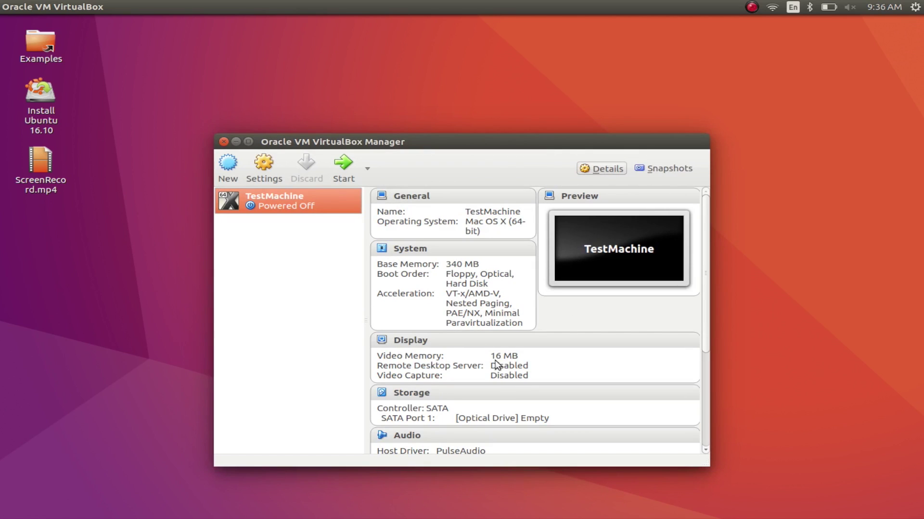
Step: Browse TestMachine's System, Display, Storage, Audio, Network and Serial Ports settings pages
{"action": "scroll", "coordinate": [449, 306], "scroll_direction": "down", "scroll_amount": 5}
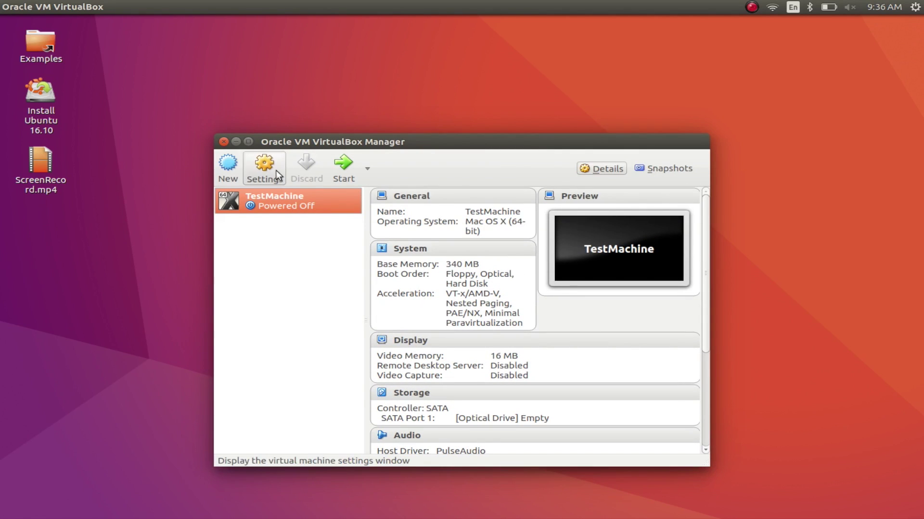
{"action": "left_click", "coordinate": [275, 170]}
{"action": "left_click", "coordinate": [276, 206]}
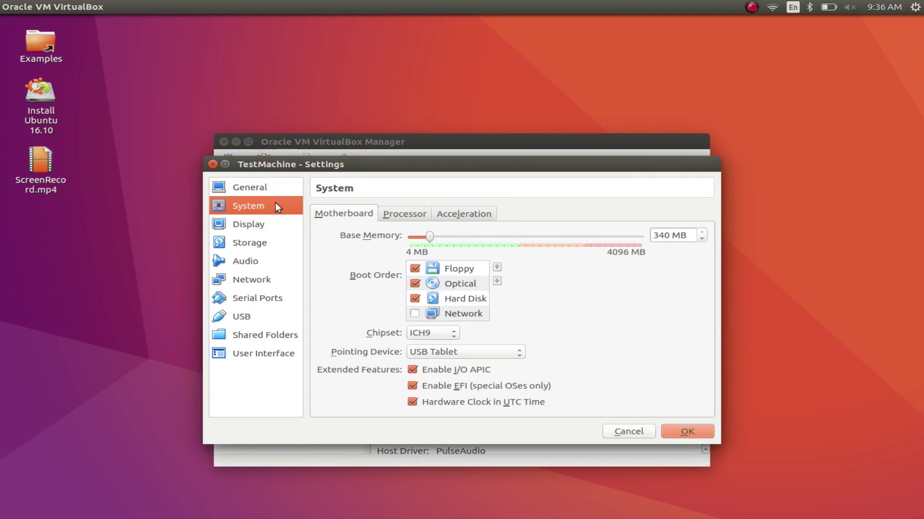
{"action": "left_click", "coordinate": [276, 226]}
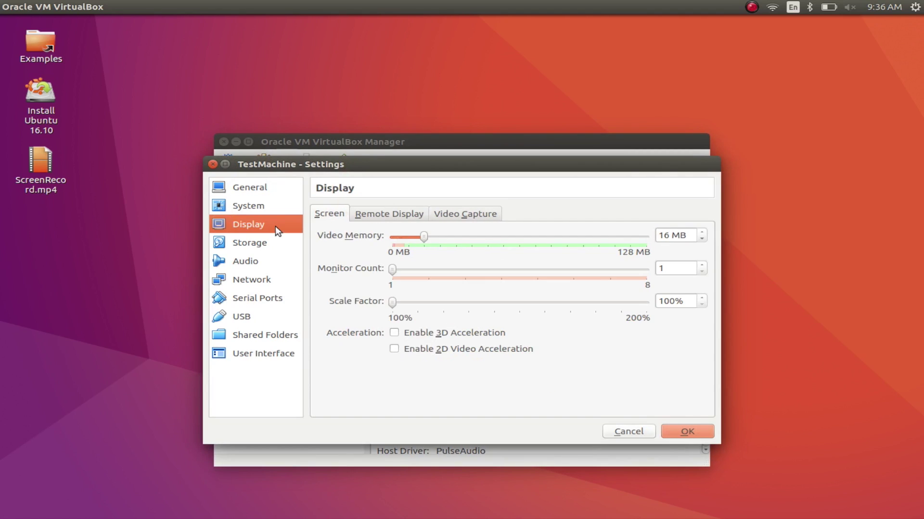
{"action": "left_click", "coordinate": [276, 240]}
{"action": "left_click", "coordinate": [275, 263]}
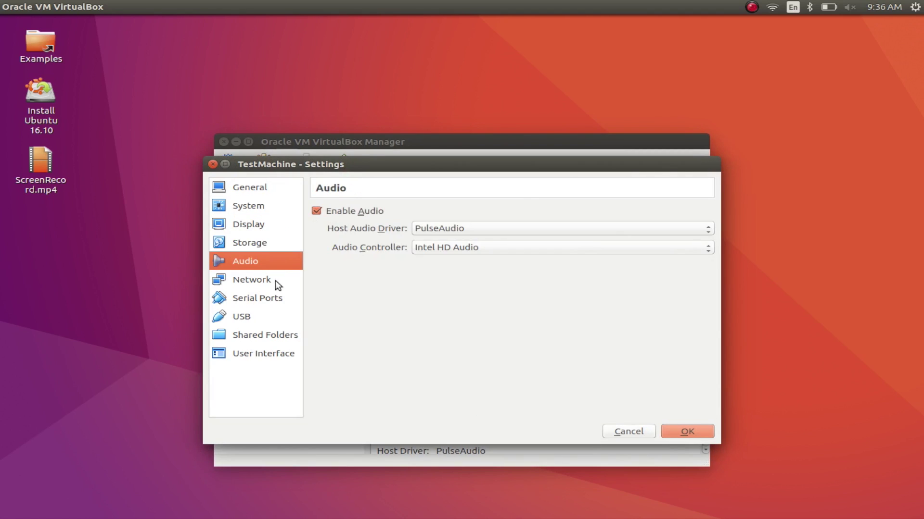
{"action": "left_click", "coordinate": [275, 281]}
{"action": "left_click", "coordinate": [275, 297]}
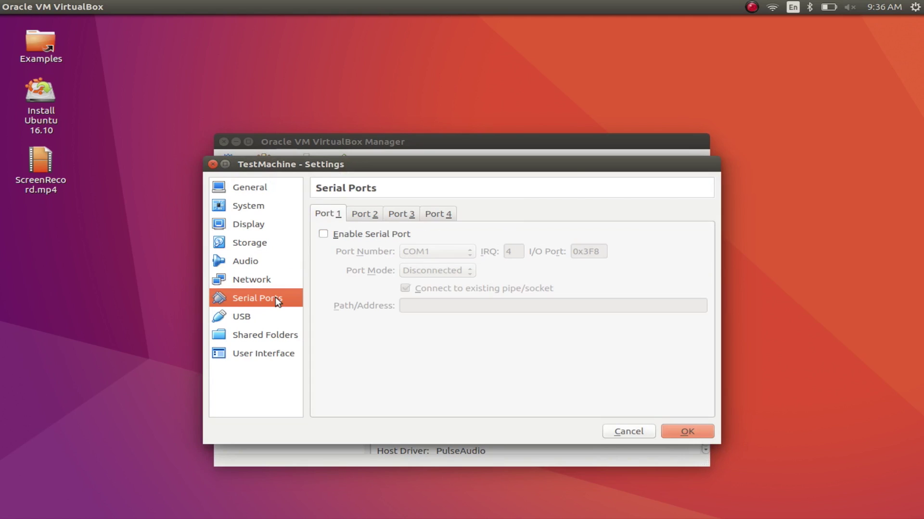
Step: Cancel the settings unchanged and show VirtualBox's Machine menu
{"action": "left_click", "coordinate": [621, 433]}
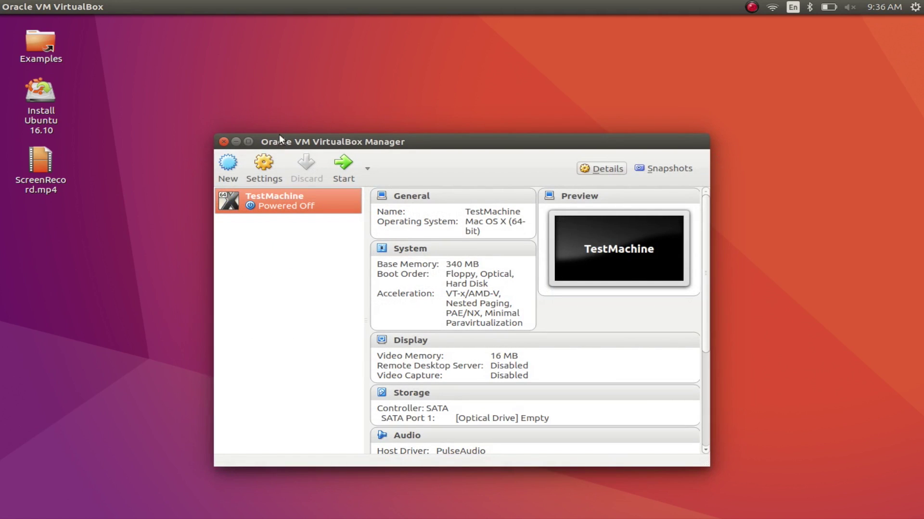
{"action": "mouse_move", "coordinate": [95, 3]}
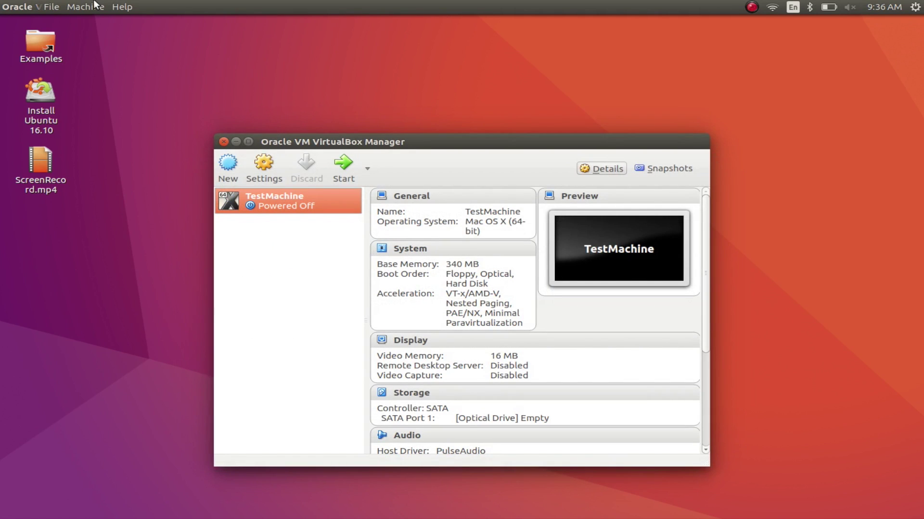
{"action": "left_click", "coordinate": [94, 4]}
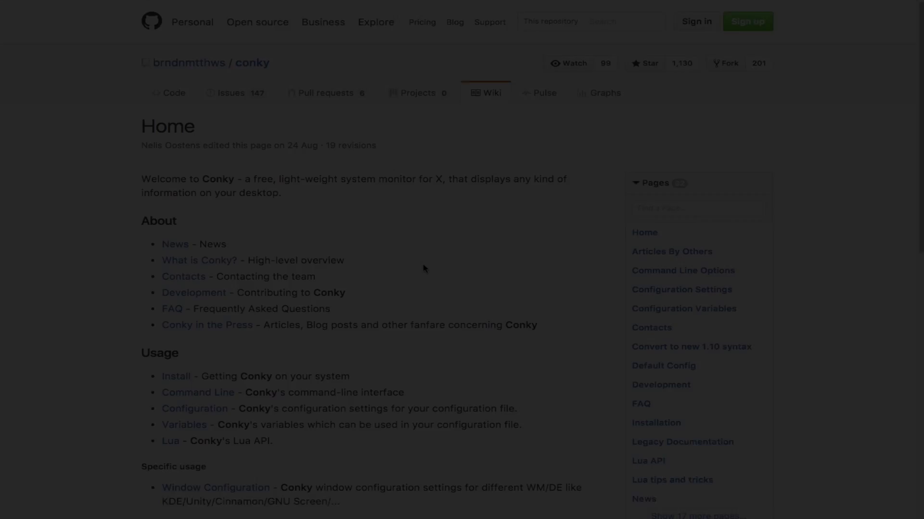
Step: Scroll down the Conky wiki Home page
{"action": "scroll", "coordinate": [422, 268], "scroll_direction": "down", "scroll_amount": 3}
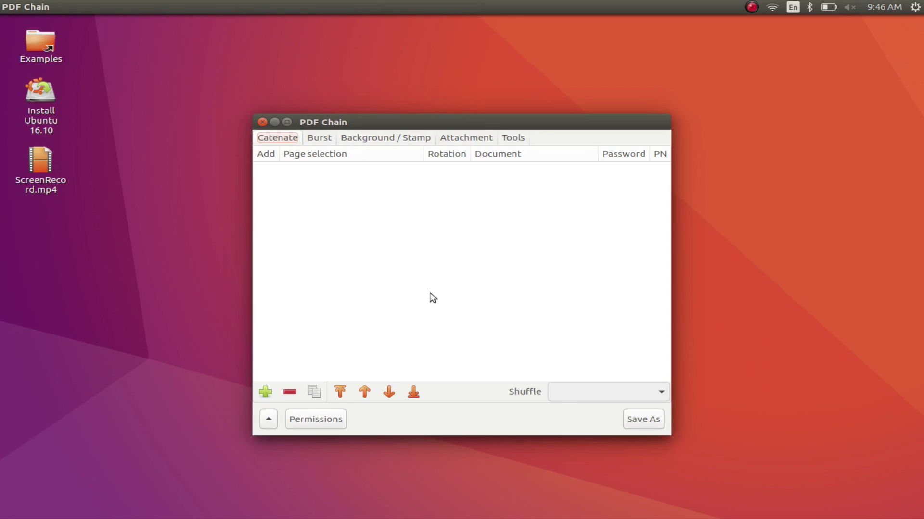
Step: Add four PDFs to the Catenate list and rotate Note 2016-12-17T08.53.19.pdf by 270°
{"action": "left_click", "coordinate": [266, 392]}
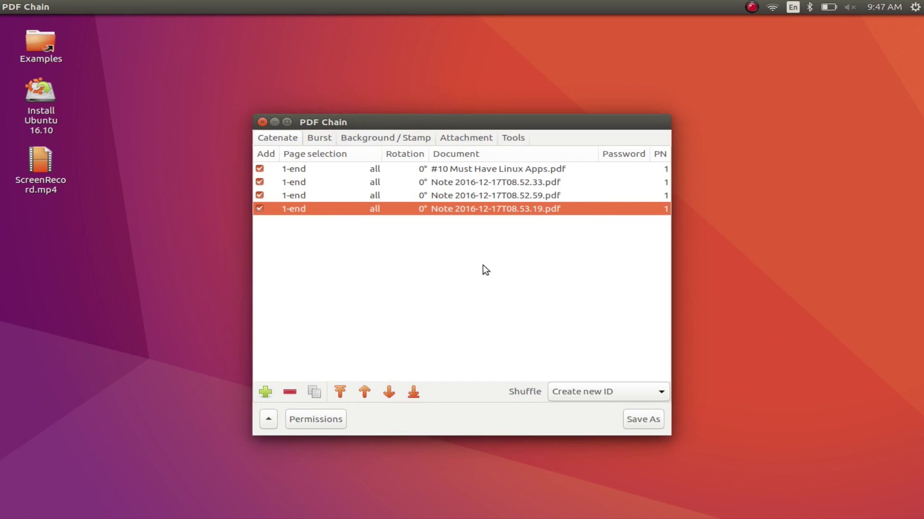
{"action": "right_click", "coordinate": [422, 215]}
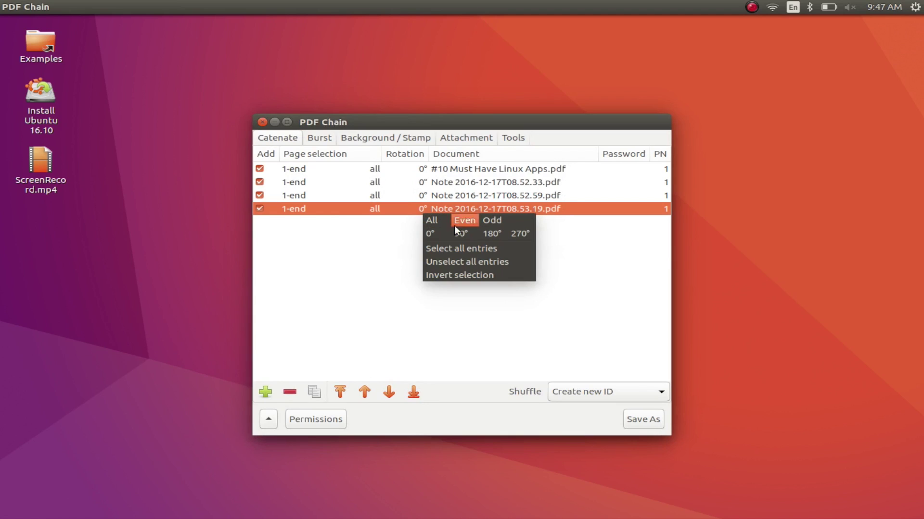
{"action": "left_click", "coordinate": [518, 234]}
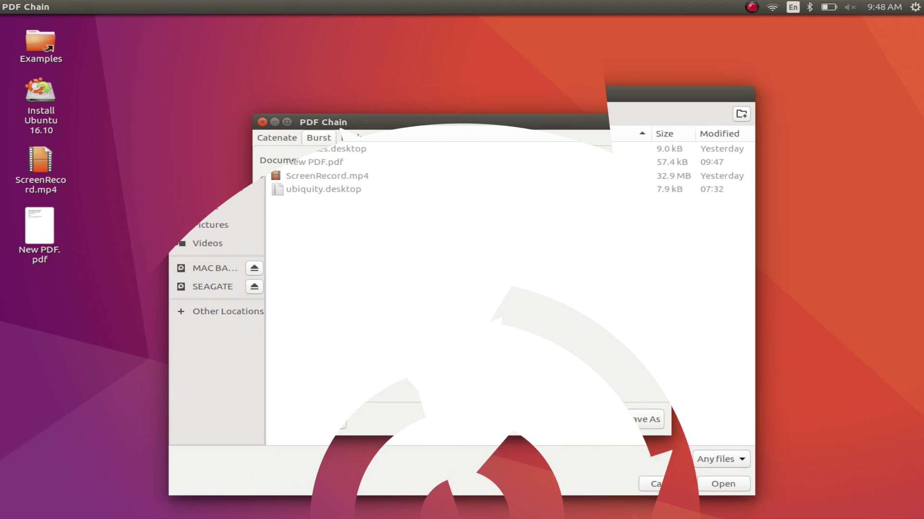
Step: Burst the PDF to the desktop, choose Page4.pdf, and browse Home for a background file
{"action": "left_click", "coordinate": [705, 483]}
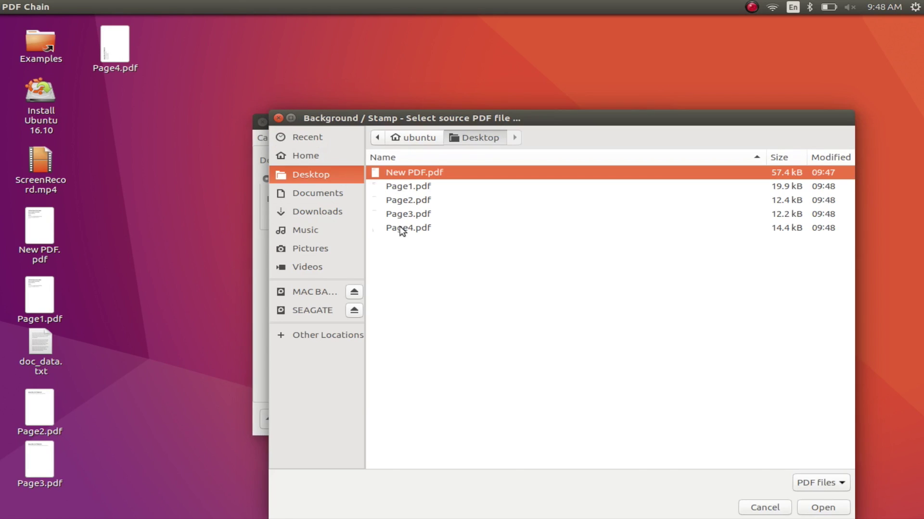
{"action": "double_click", "coordinate": [399, 227]}
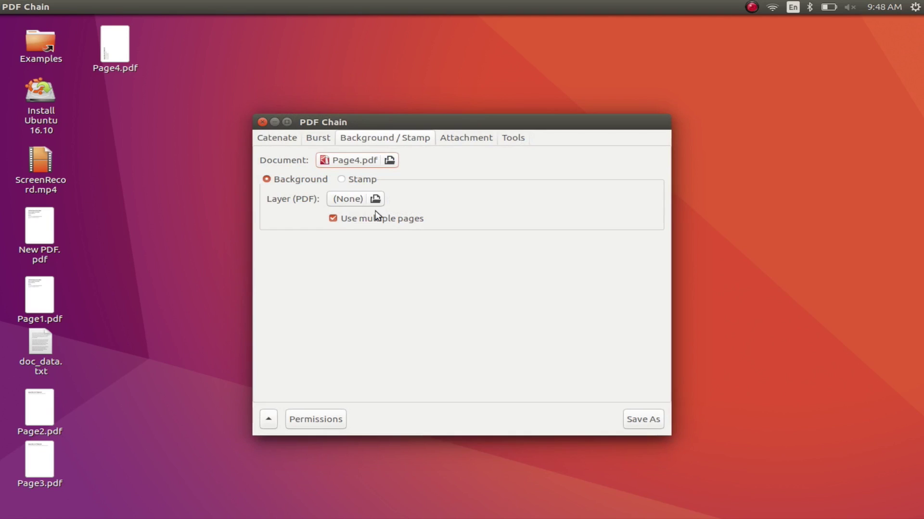
{"action": "left_click", "coordinate": [360, 198]}
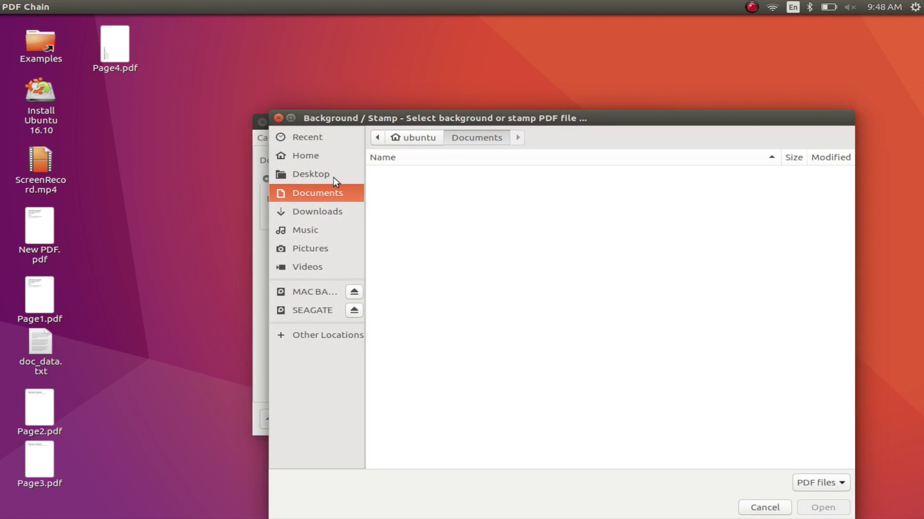
{"action": "left_click", "coordinate": [335, 154]}
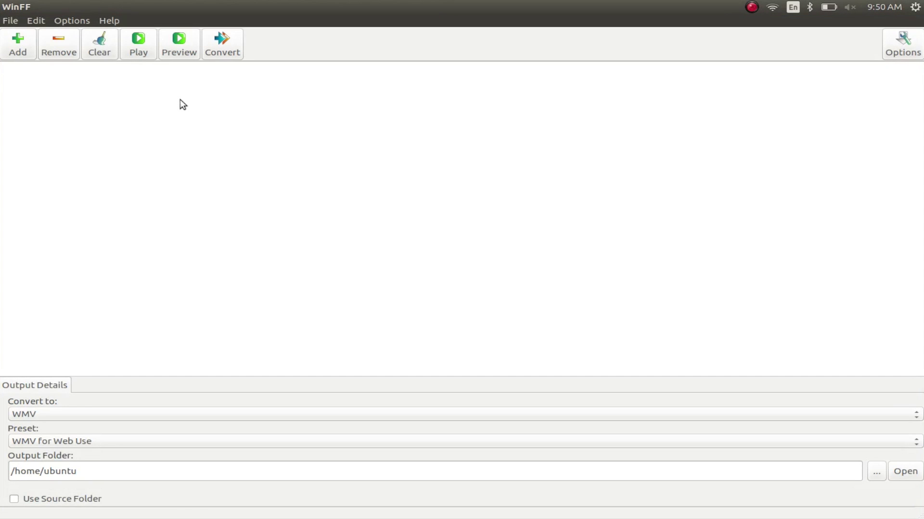
Step: Add /home/ubuntu/Desktop/ScreenRecord.mp4 to WinFF's conversion list
{"action": "left_click", "coordinate": [71, 24]}
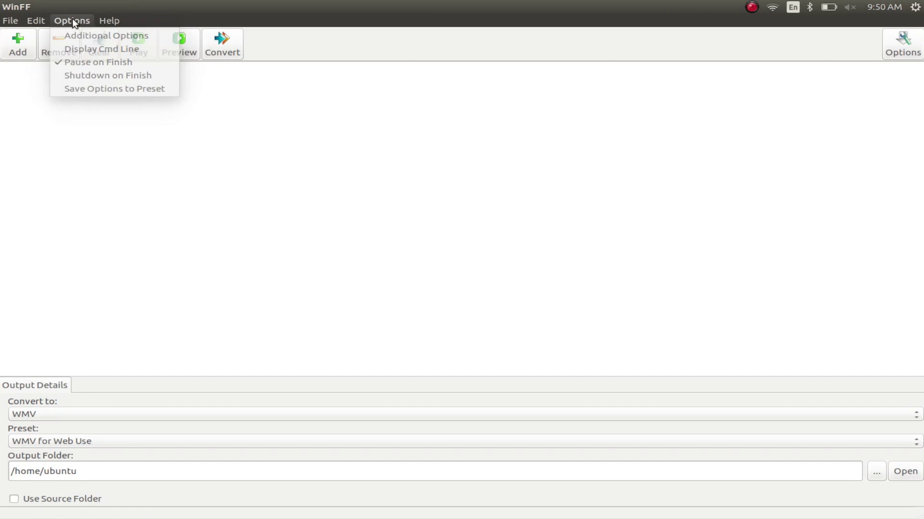
{"action": "mouse_move", "coordinate": [47, 22]}
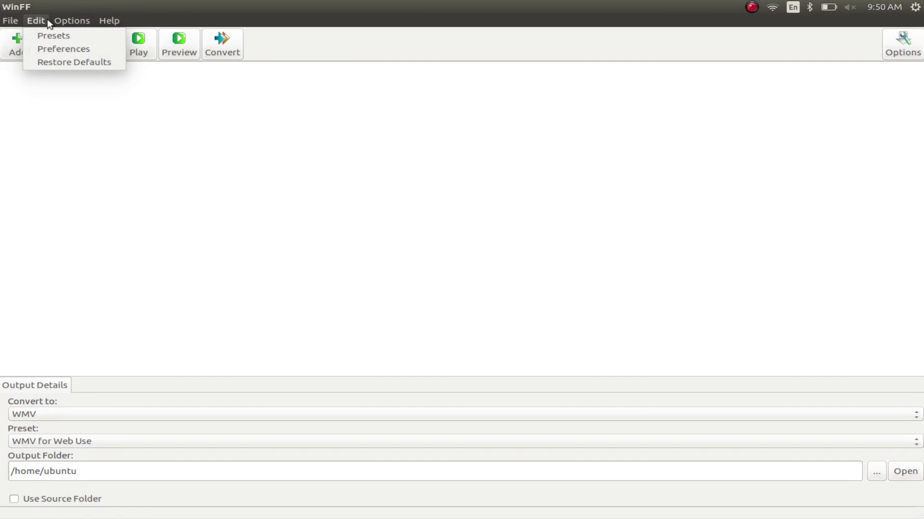
{"action": "mouse_move", "coordinate": [18, 19]}
{"action": "left_click", "coordinate": [82, 105]}
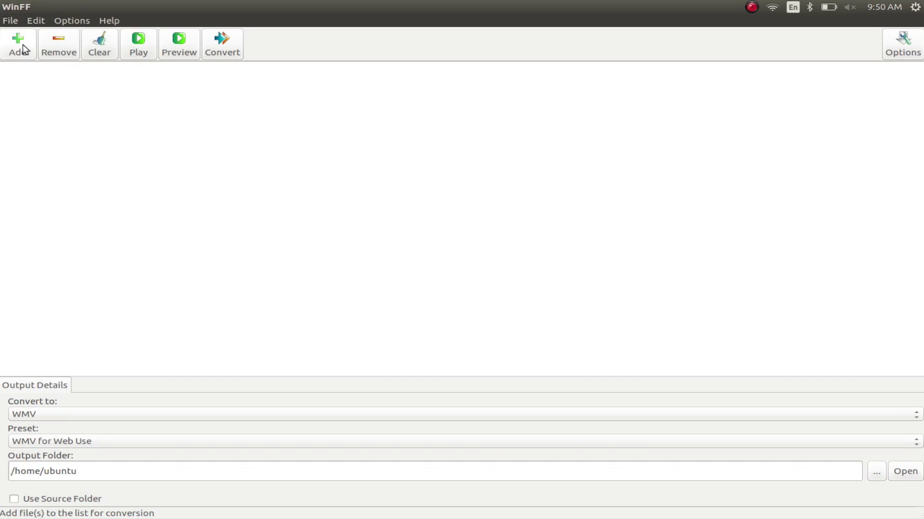
{"action": "left_click", "coordinate": [22, 44]}
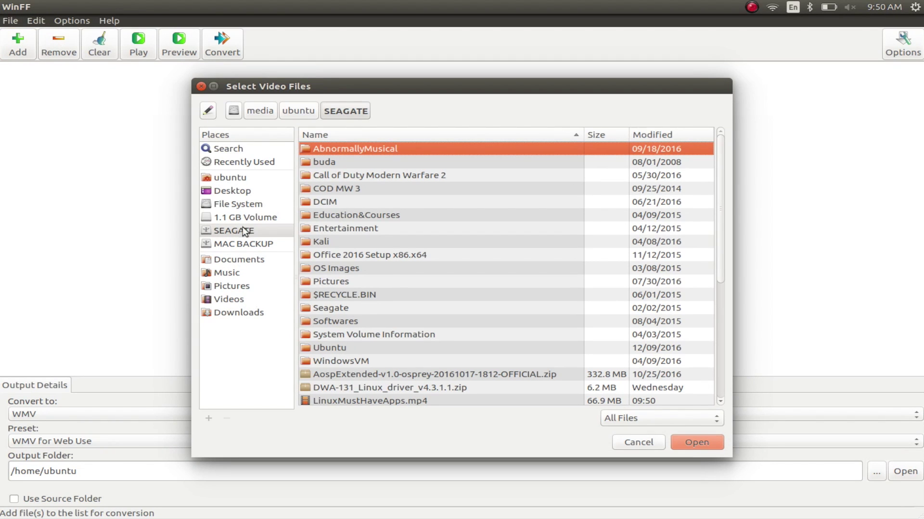
{"action": "left_click", "coordinate": [248, 193]}
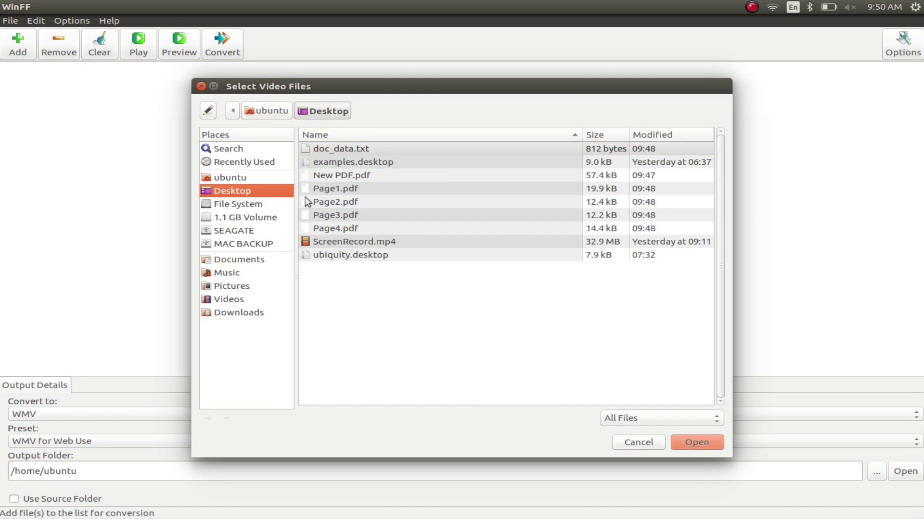
{"action": "double_click", "coordinate": [341, 241]}
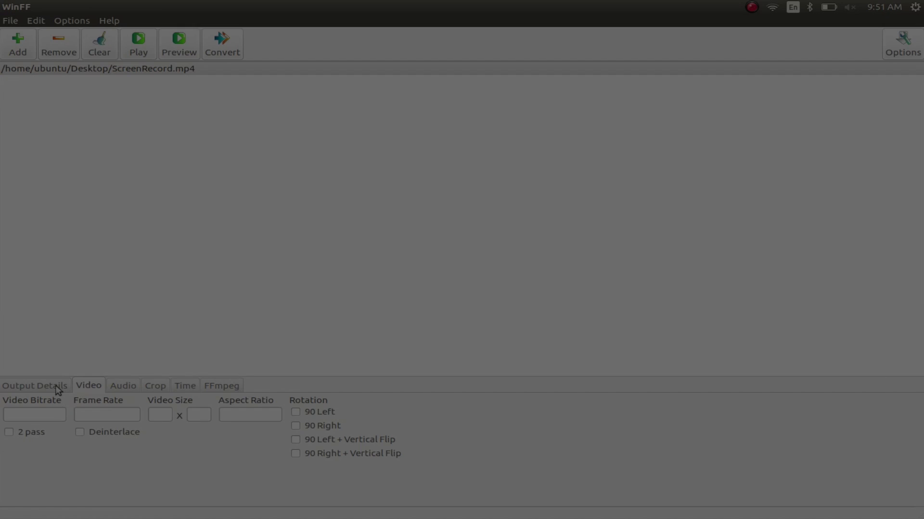
Step: Set Convert to QuickTime with the QuickTime H.264 video (super high quality) preset
{"action": "left_click", "coordinate": [56, 386]}
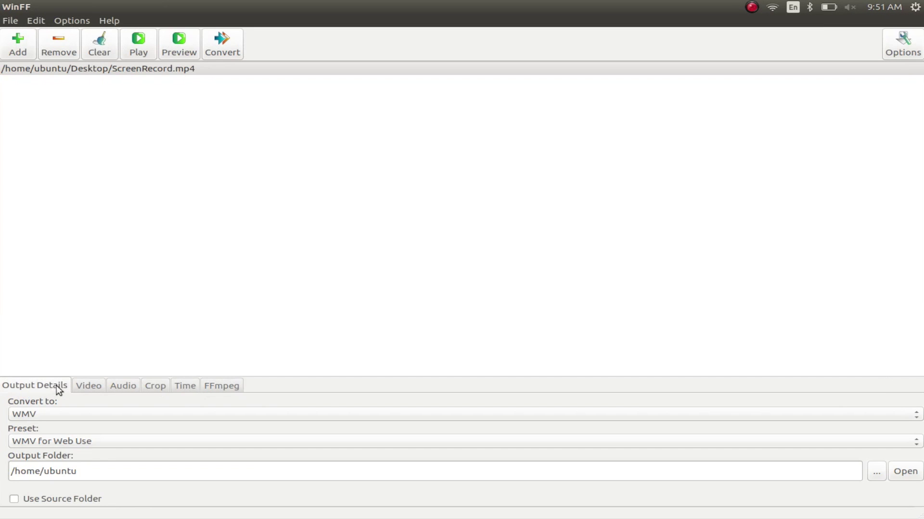
{"action": "scroll", "coordinate": [79, 388], "scroll_direction": "down", "scroll_amount": 5}
{"action": "scroll", "coordinate": [79, 389], "scroll_direction": "up", "scroll_amount": 5}
{"action": "left_click", "coordinate": [72, 414]}
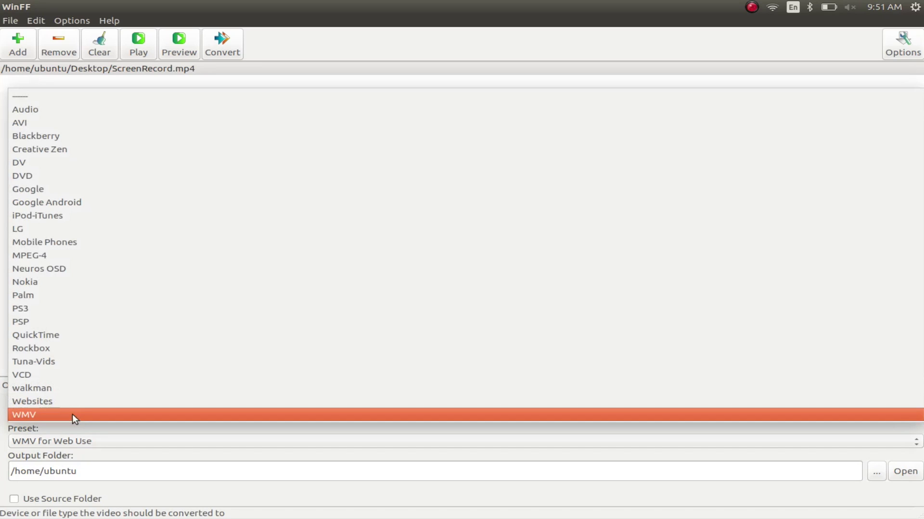
{"action": "left_click", "coordinate": [72, 414]}
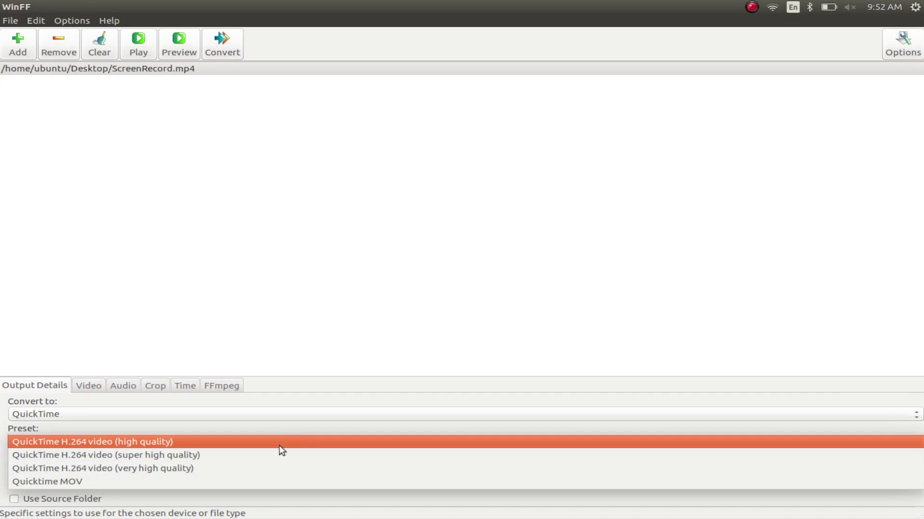
{"action": "left_click", "coordinate": [279, 440]}
Step: Show the Linux program path settings in WinFF's Preferences
{"action": "scroll", "coordinate": [279, 441], "scroll_direction": "down", "scroll_amount": 1}
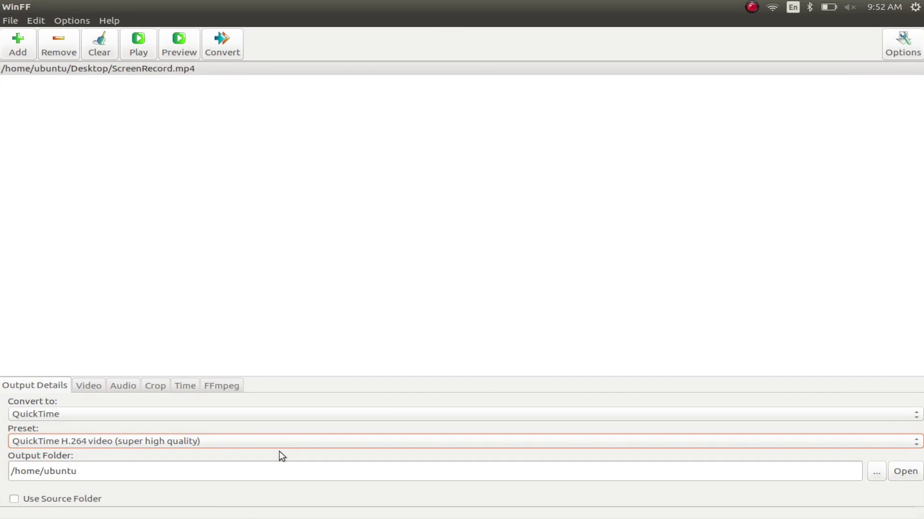
{"action": "left_click", "coordinate": [89, 387]}
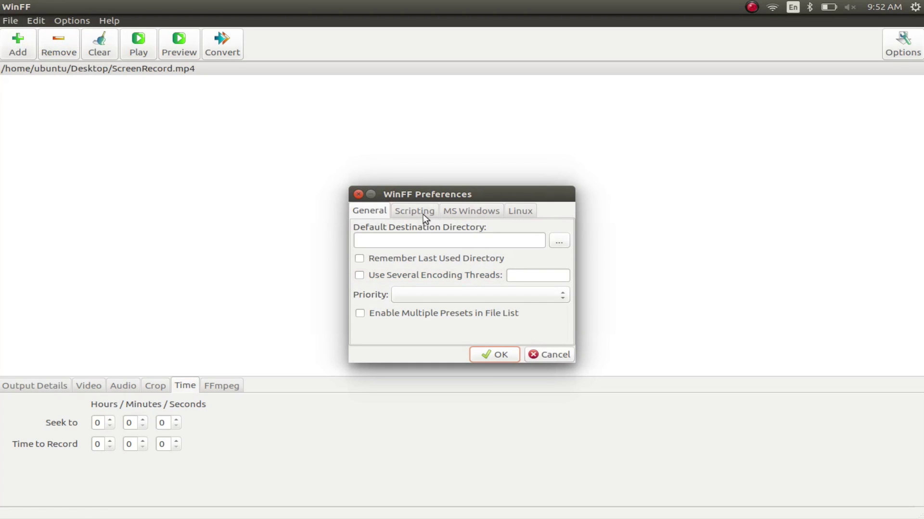
{"action": "left_click", "coordinate": [519, 214]}
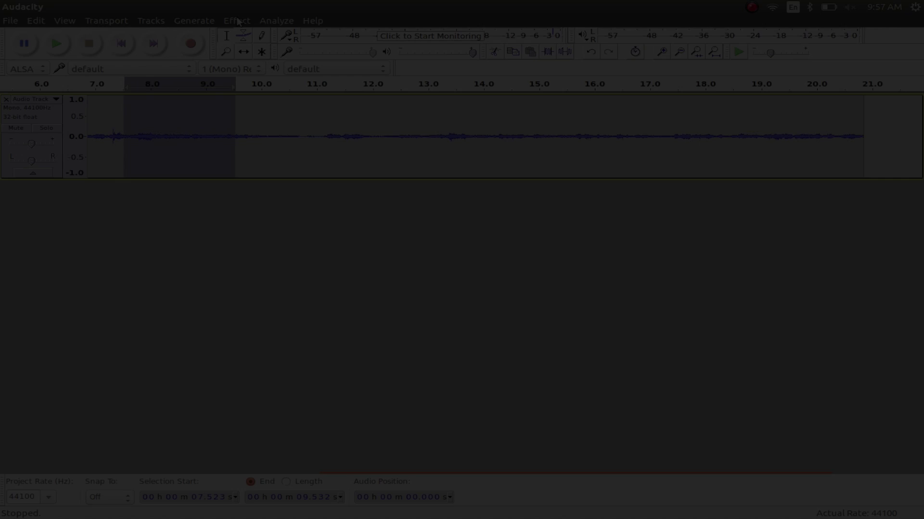
Step: Open Audacity's Effect menu to reach Equalization
{"action": "left_click", "coordinate": [237, 21]}
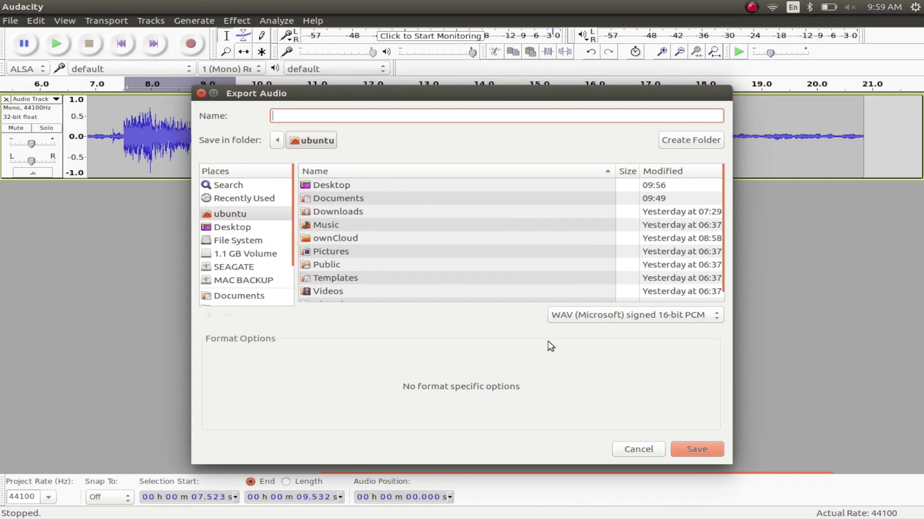
Step: Choose FLAC Files as the export format, with Level 5 and 24 bit depth
{"action": "left_click", "coordinate": [592, 319]}
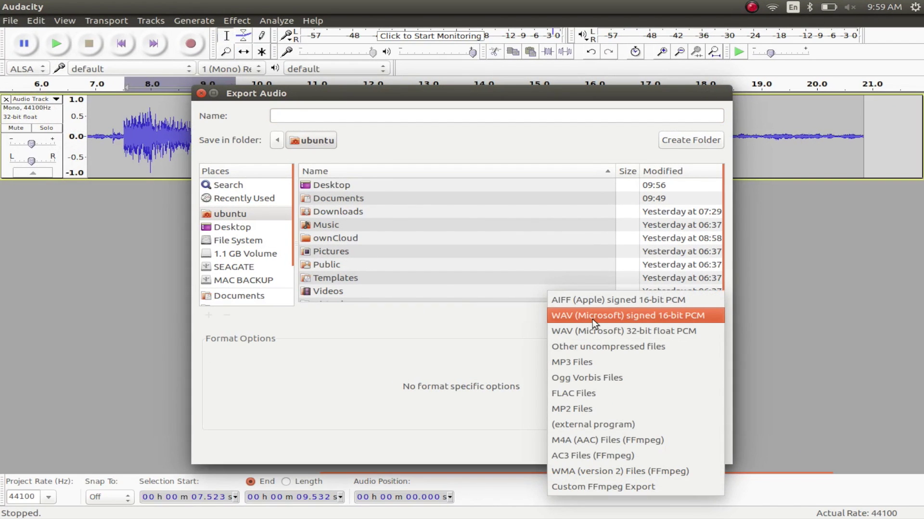
{"action": "left_click", "coordinate": [604, 395]}
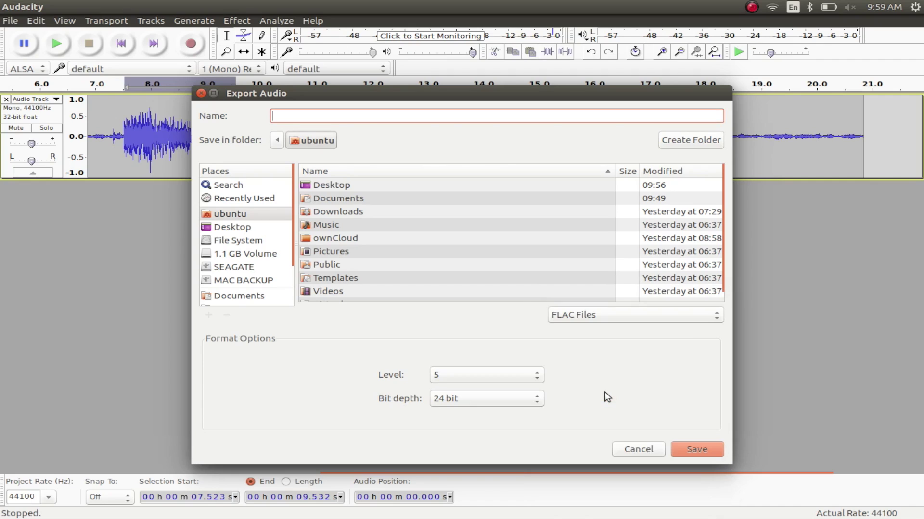
{"action": "left_click", "coordinate": [505, 379]}
{"action": "left_click", "coordinate": [503, 377]}
{"action": "left_click", "coordinate": [502, 397]}
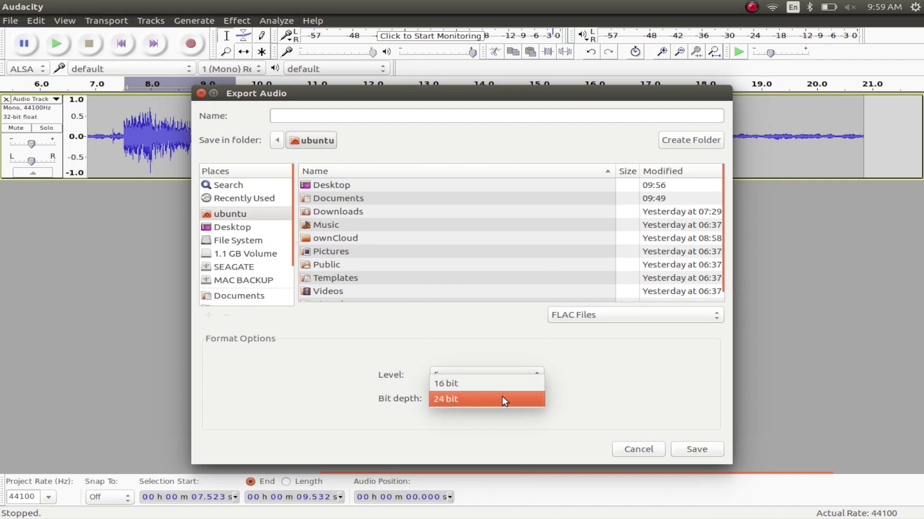
{"action": "left_click", "coordinate": [630, 399]}
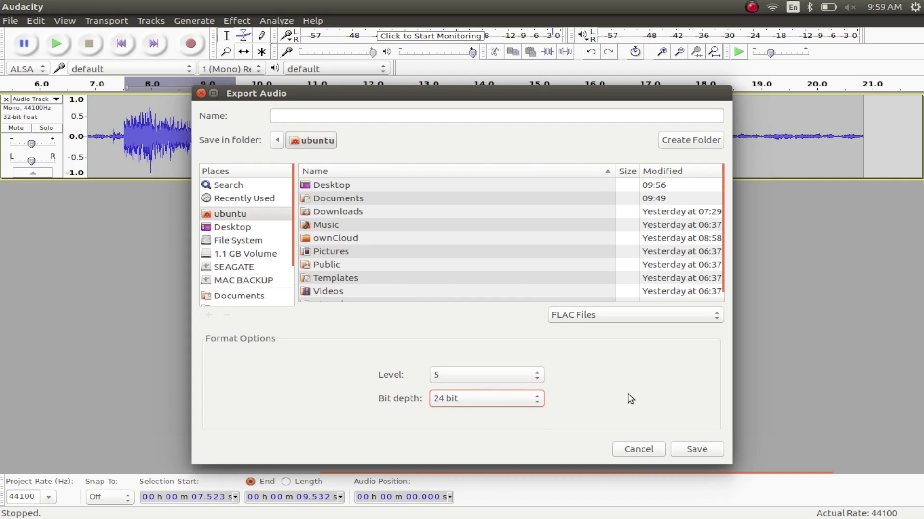